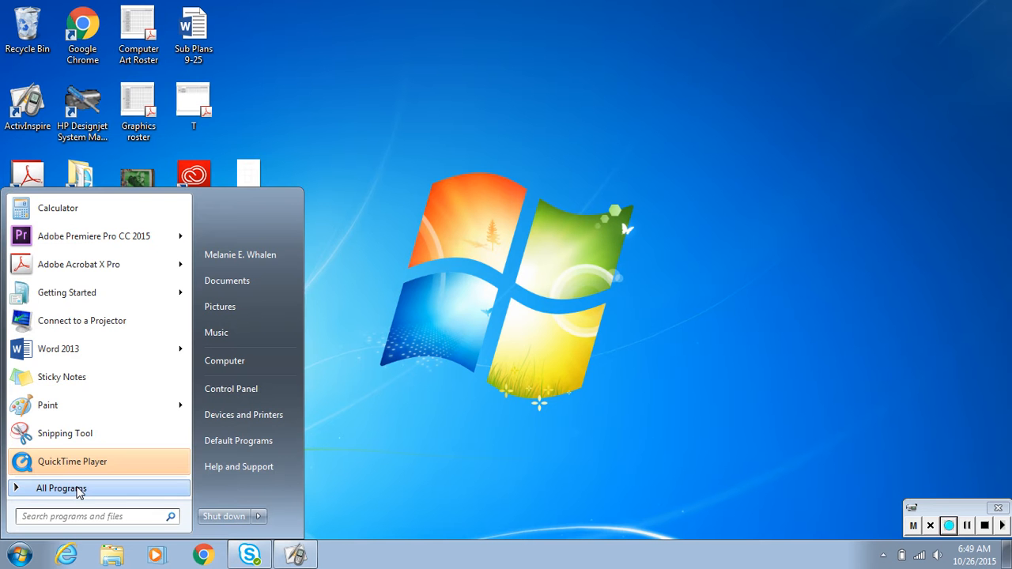
Launch Adobe Illustrator CS6 from the Adobe Design and Web Premium CS6 program folder.
click(61, 489)
click(61, 489)
click(79, 490)
drag(182, 245, 184, 328)
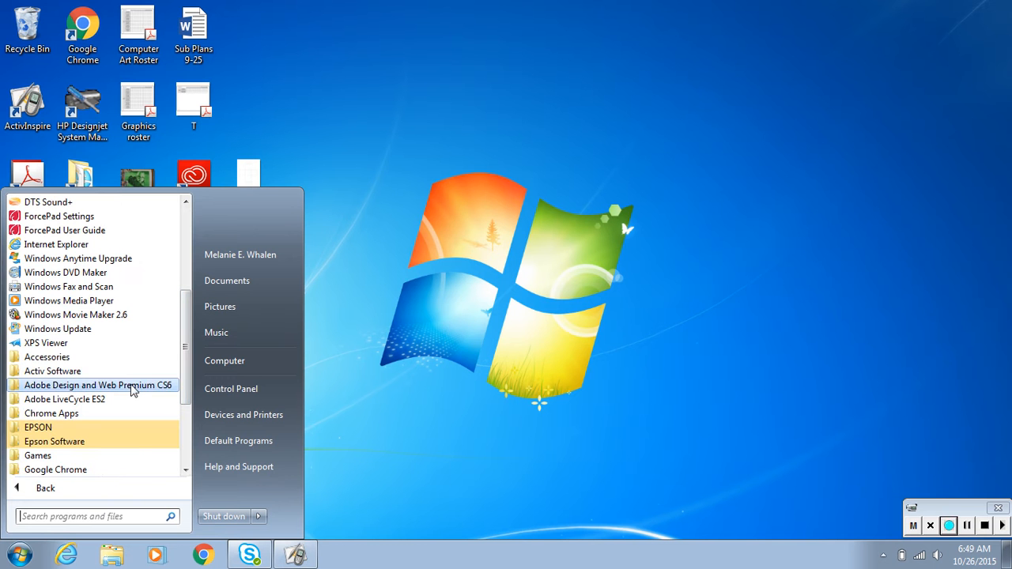
click(132, 385)
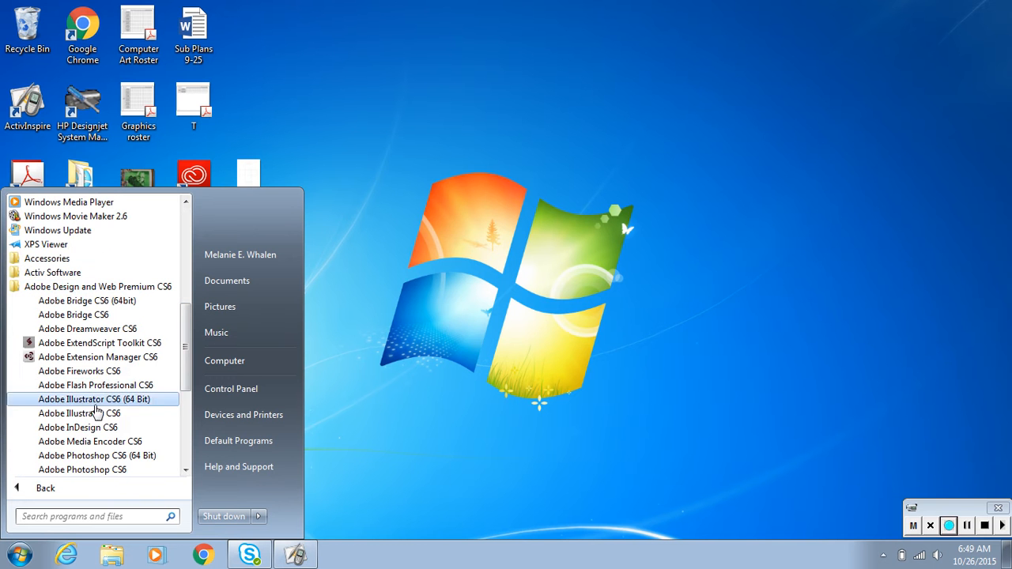
click(97, 417)
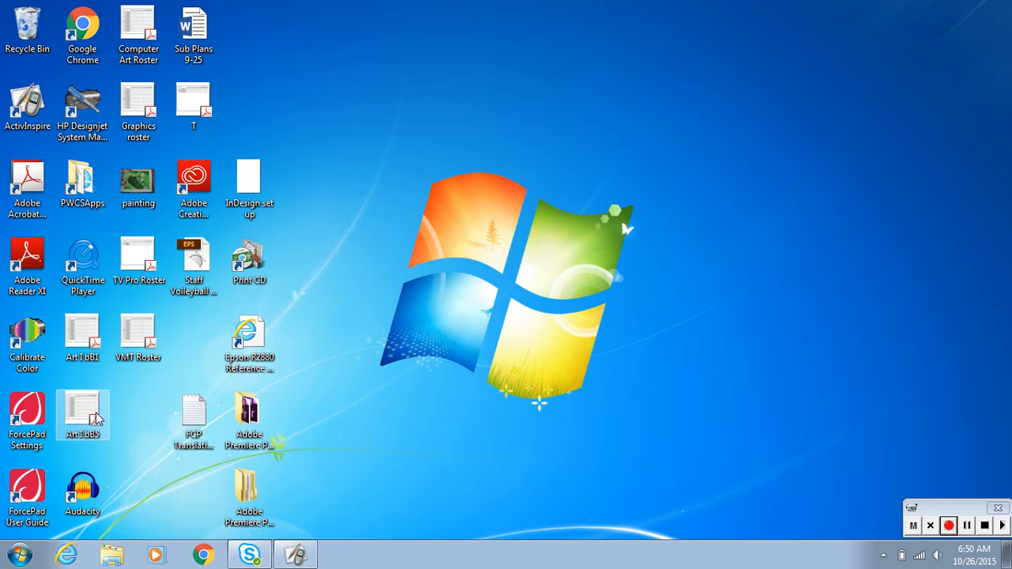
double_click(82, 413)
double_click(94, 419)
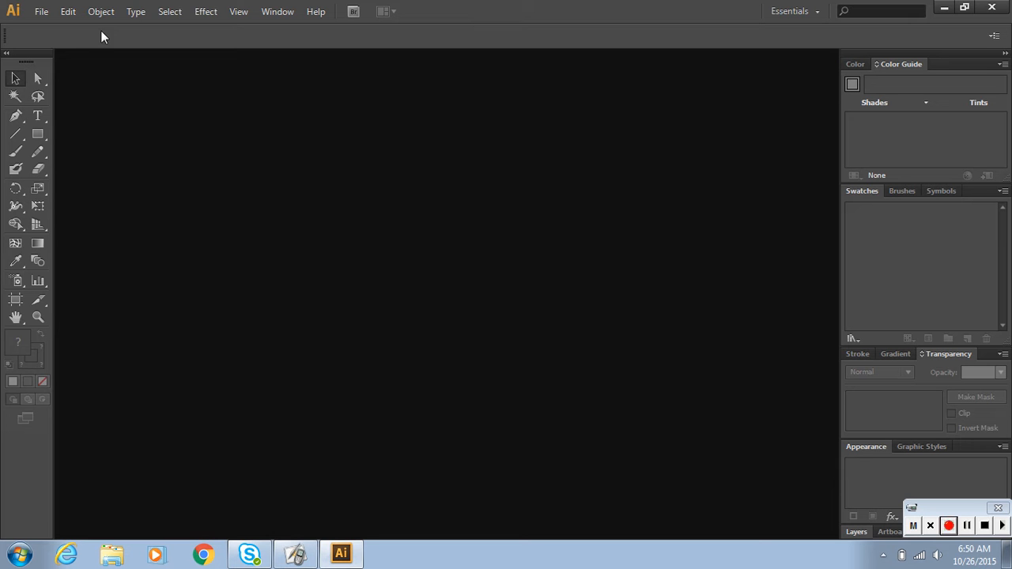
Create a new document named "Creating Outlines" using the Web profile at 960 x 560 px.
click(42, 13)
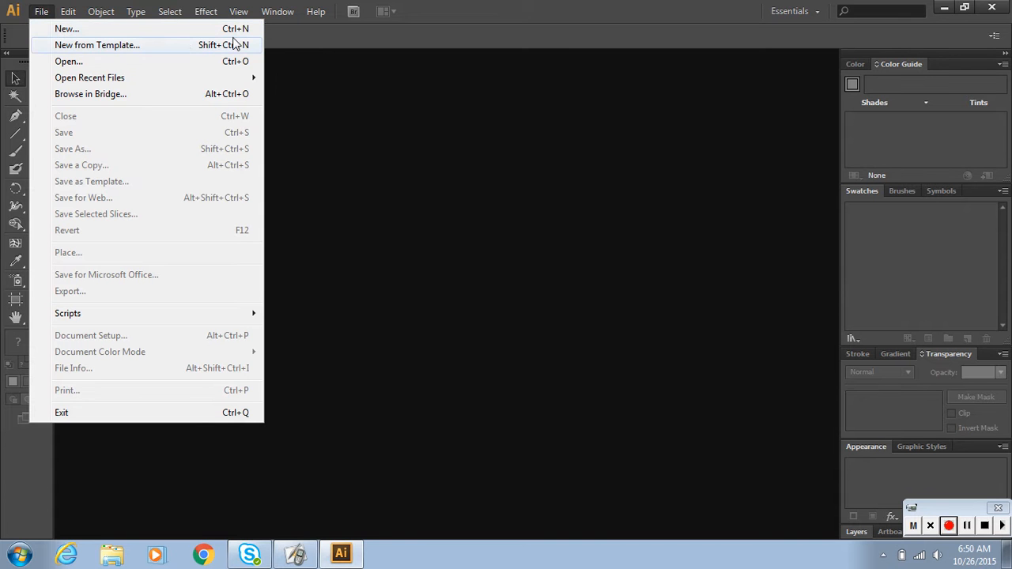
click(191, 29)
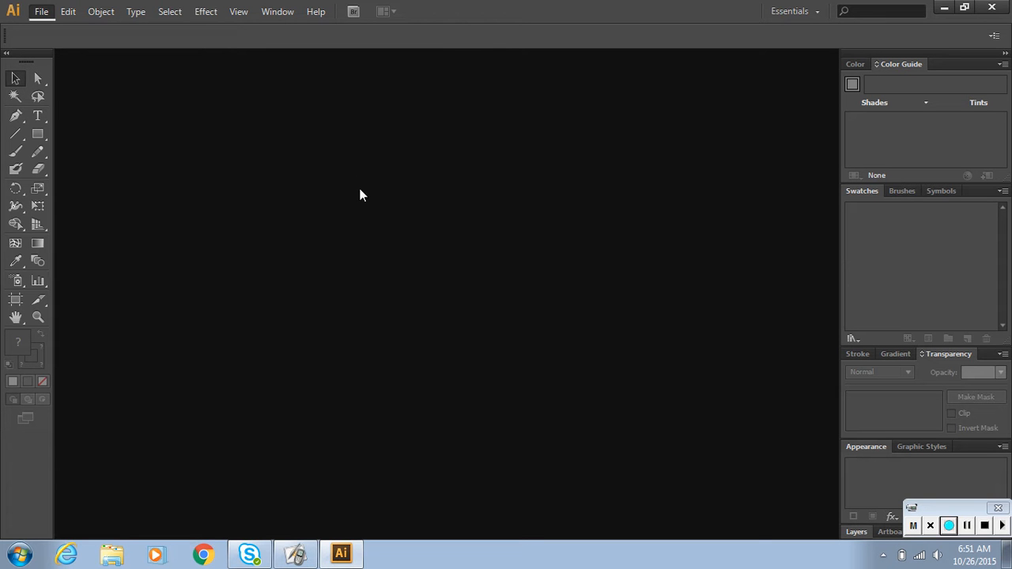
key(ctrl+n)
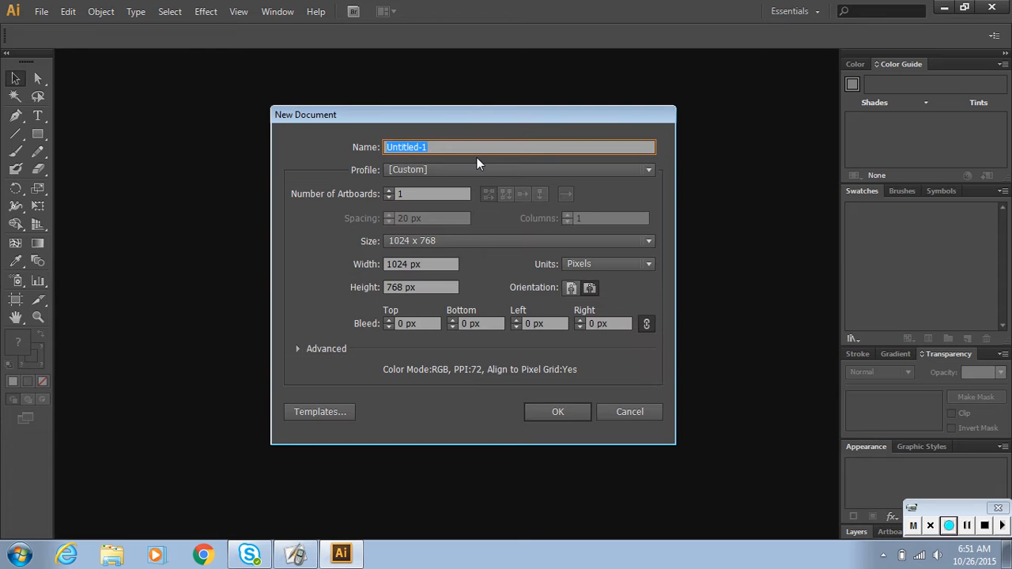
text(Creating Outlines)
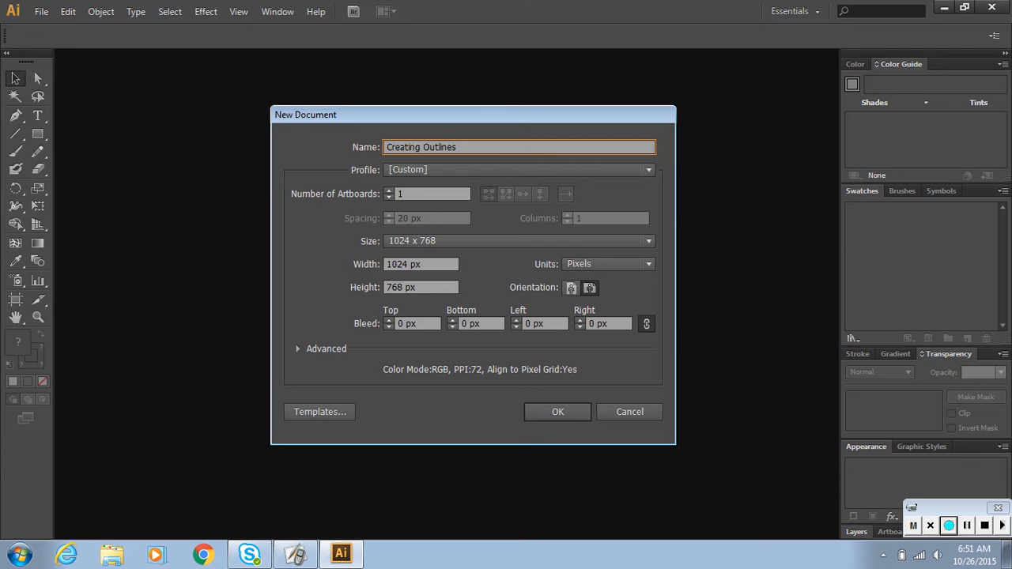
click(482, 170)
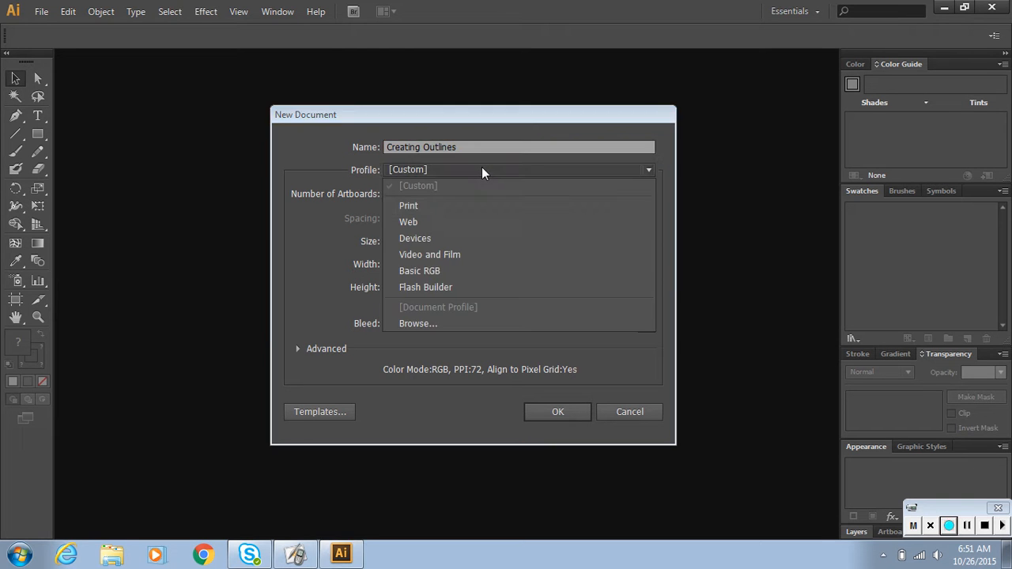
click(418, 223)
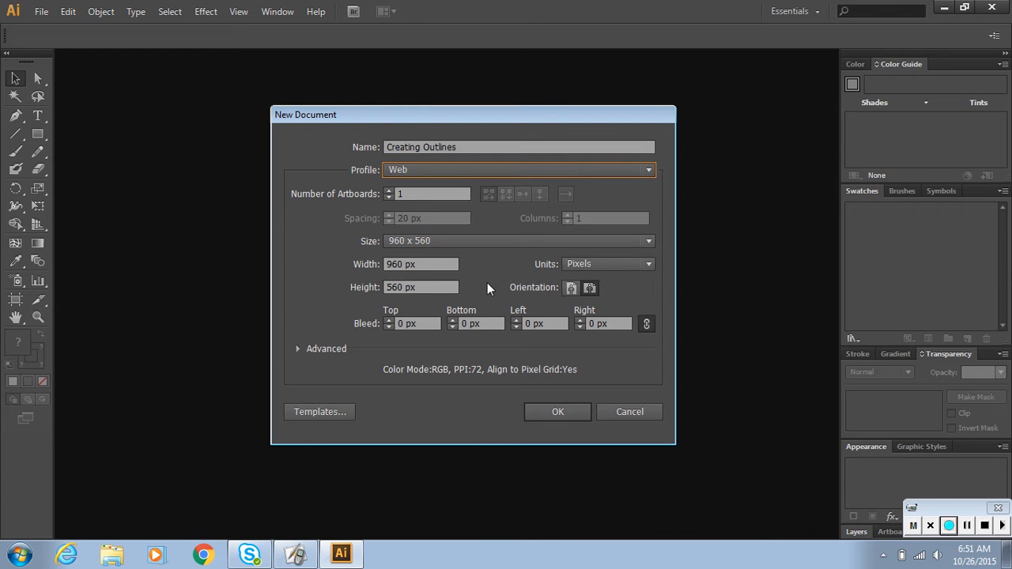
click(563, 410)
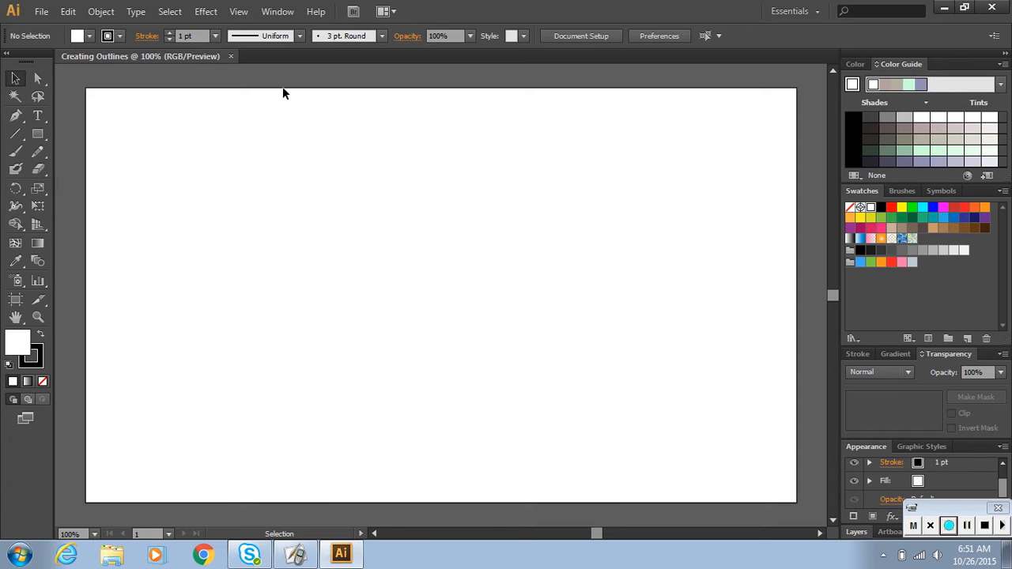
Show the rulers around the artboard and set their units to inches.
click(239, 12)
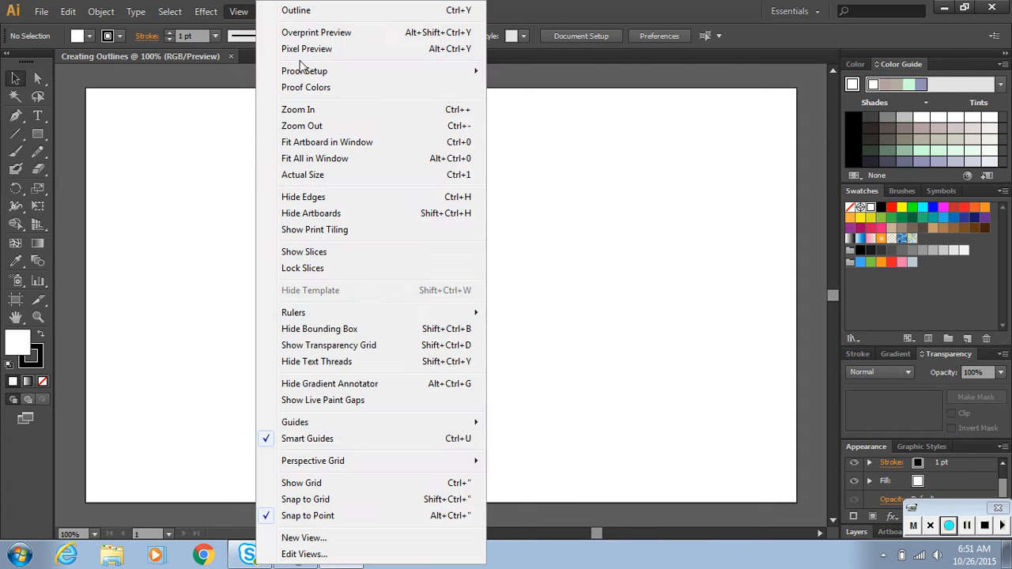
mouse_move(326, 319)
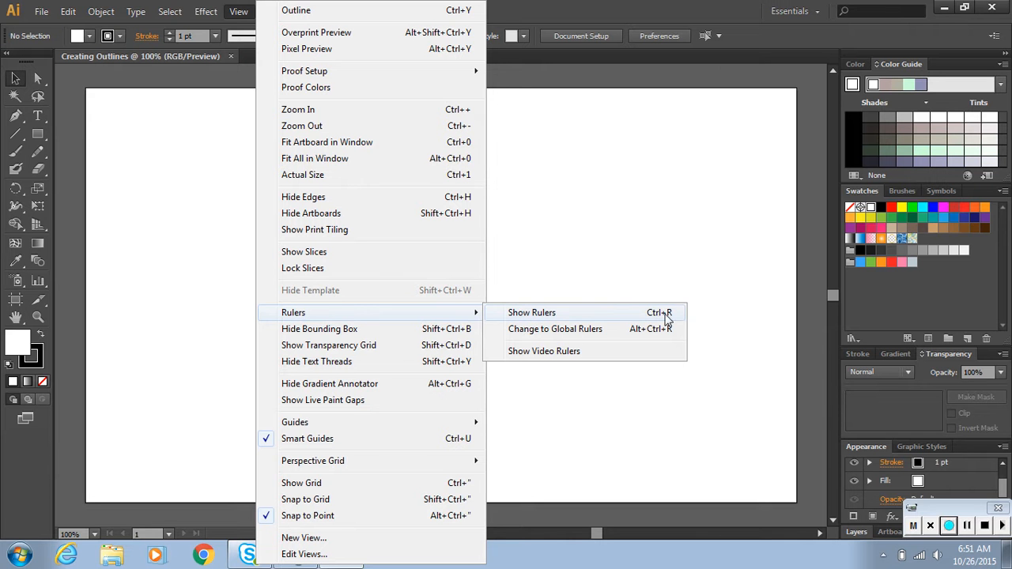
click(662, 188)
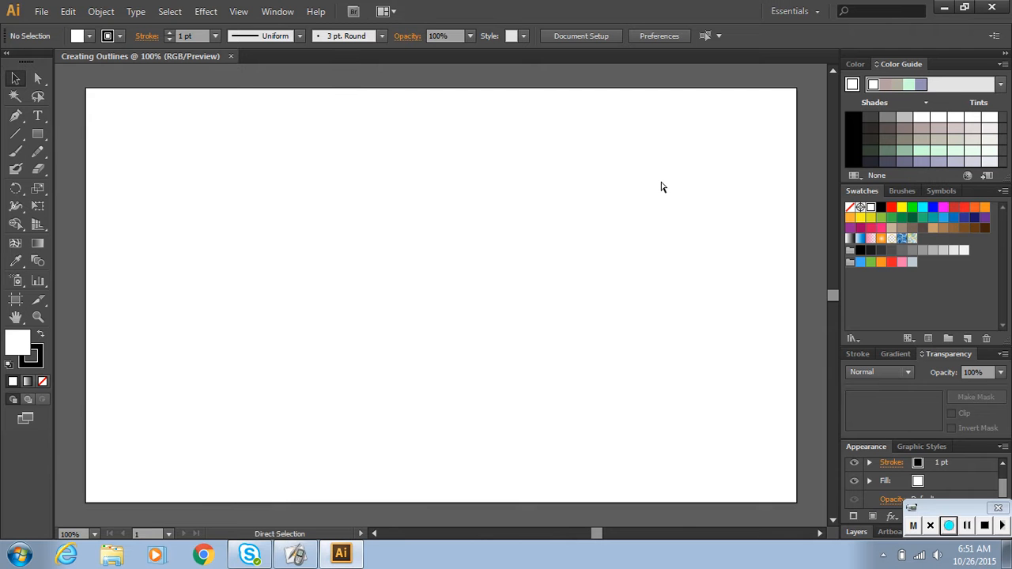
key(ctrl+r)
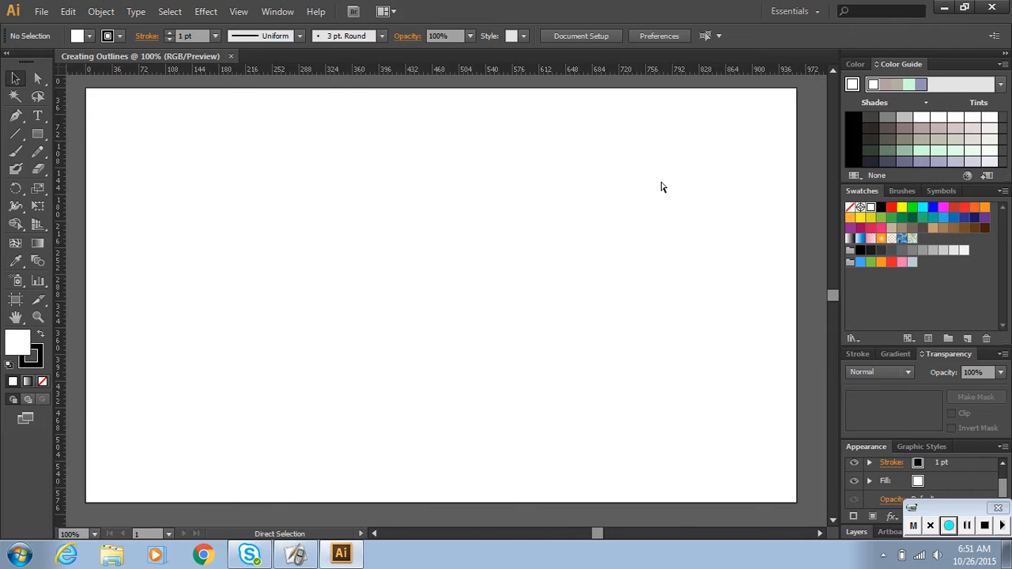
right_click(362, 70)
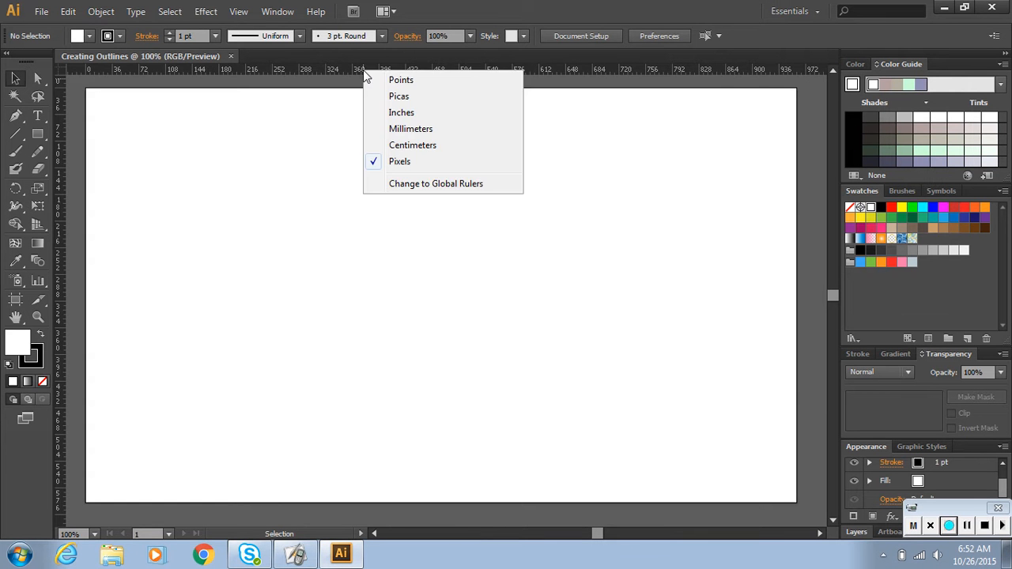
click(401, 113)
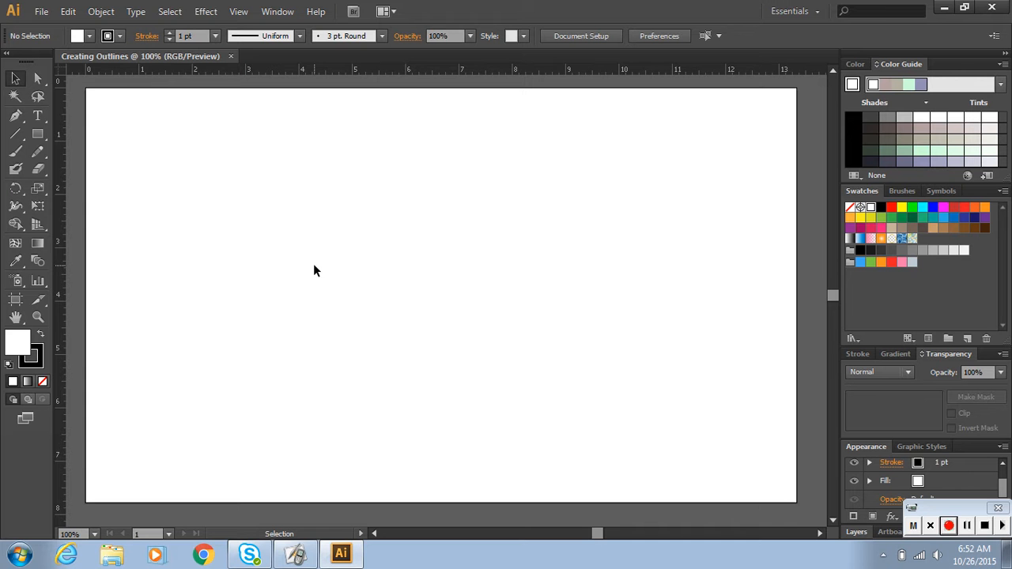
Start a text object in the upper-left area of the artboard with the font Franklin Gothic Heavy Regular.
click(38, 115)
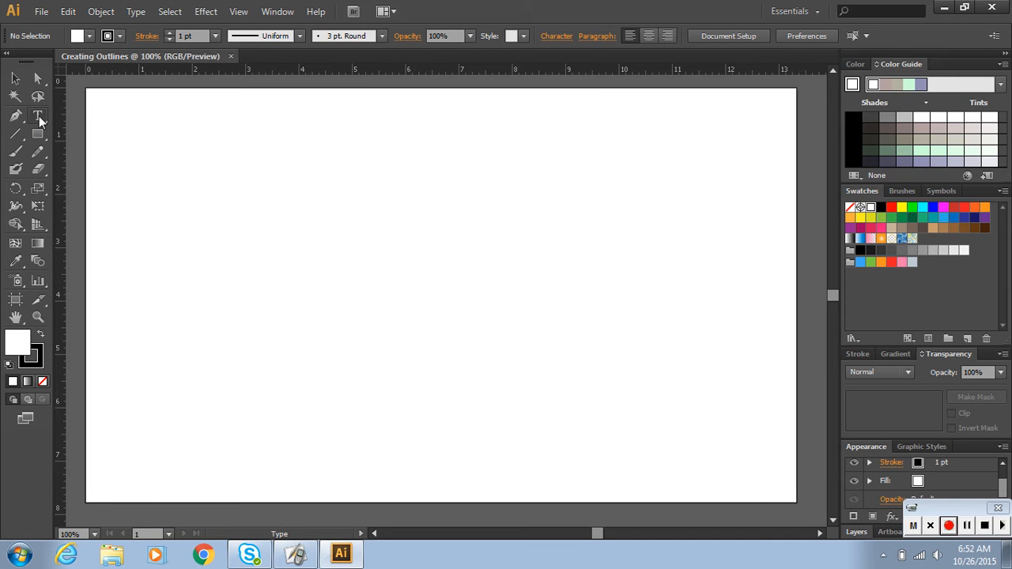
click(239, 167)
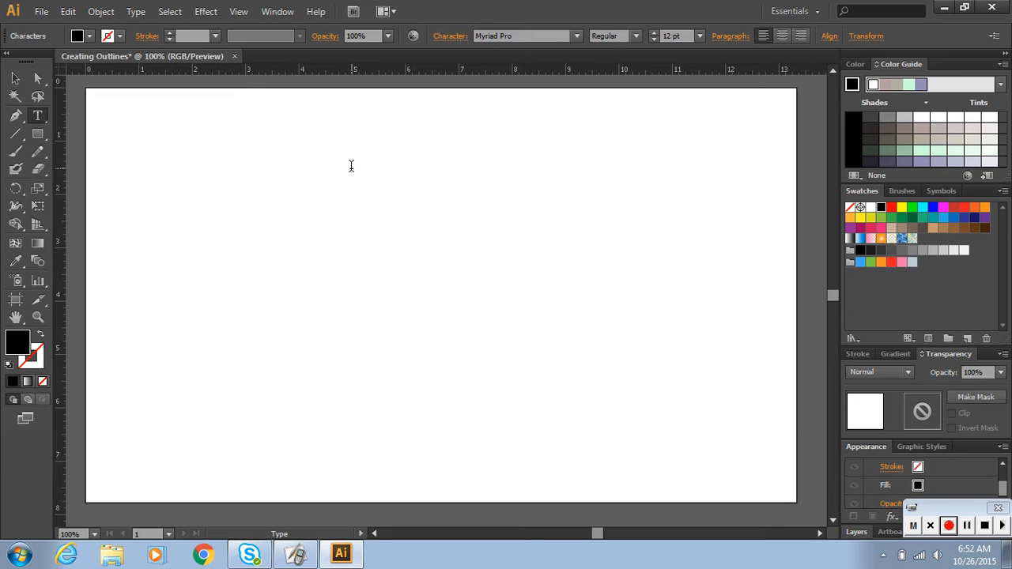
click(578, 36)
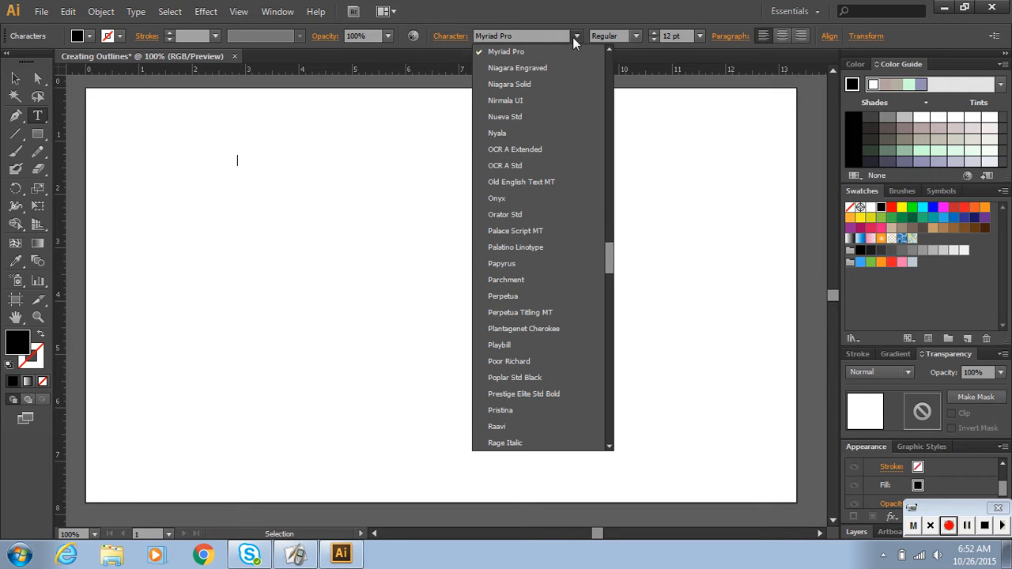
click(143, 18)
click(143, 18)
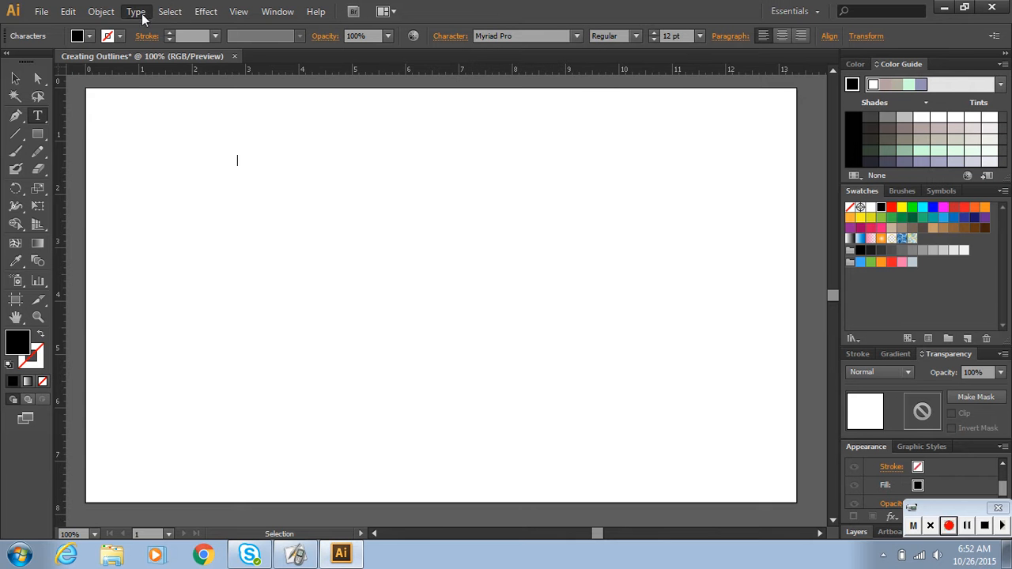
click(143, 18)
mouse_move(149, 36)
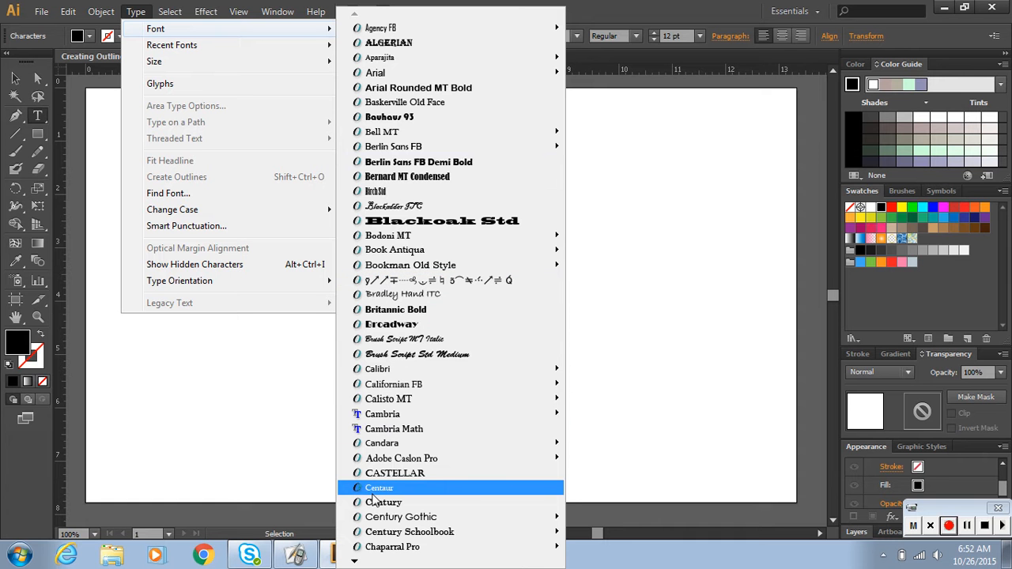
mouse_move(356, 562)
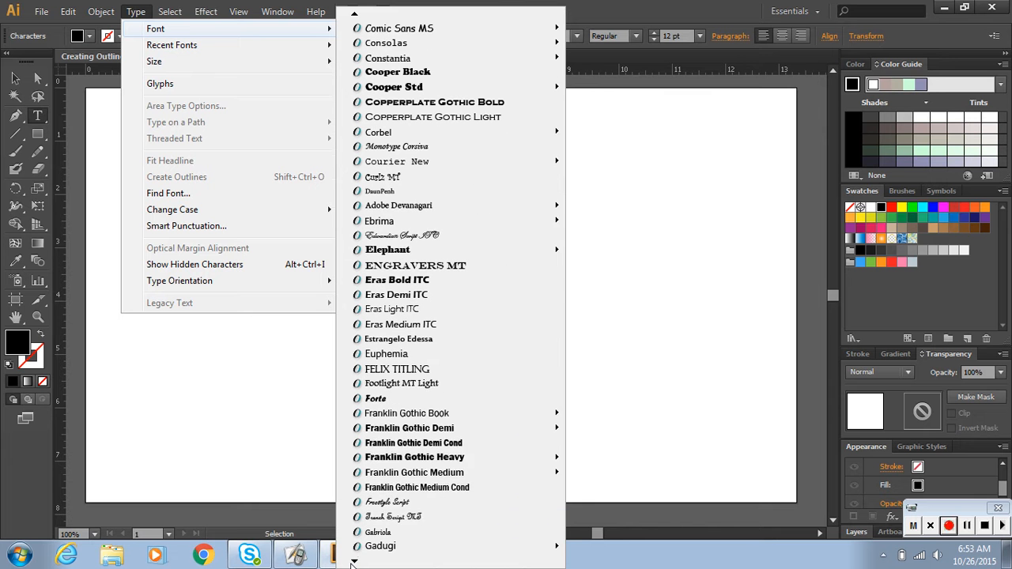
mouse_move(427, 427)
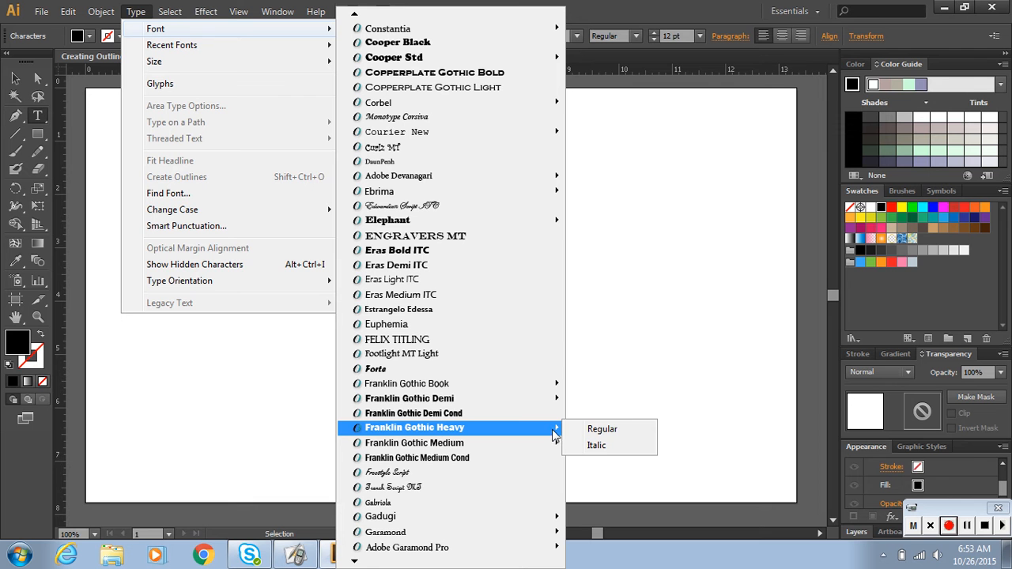
click(602, 431)
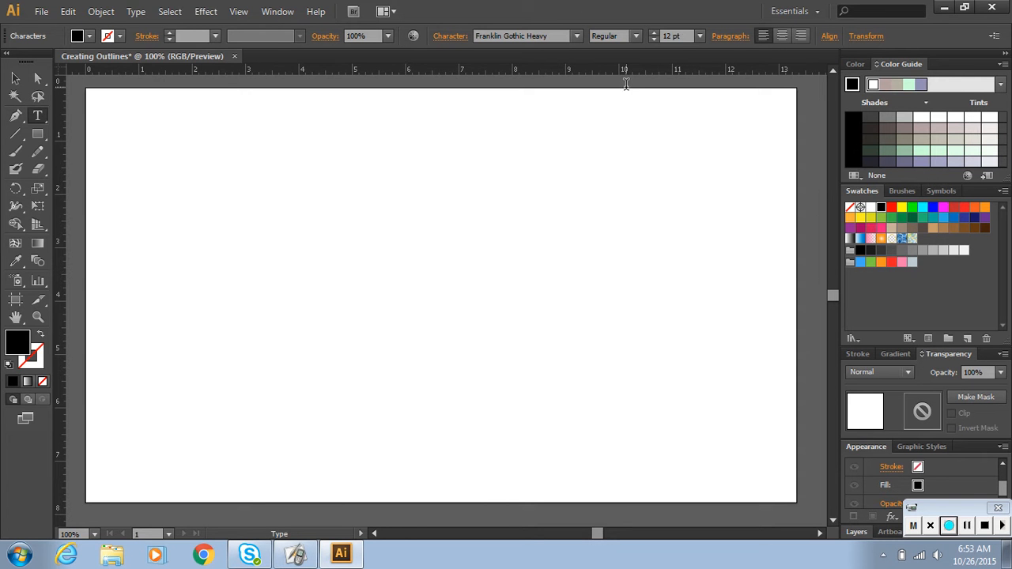
Set the font size to 48 pt and enter the text "IBM" on the artboard.
click(699, 37)
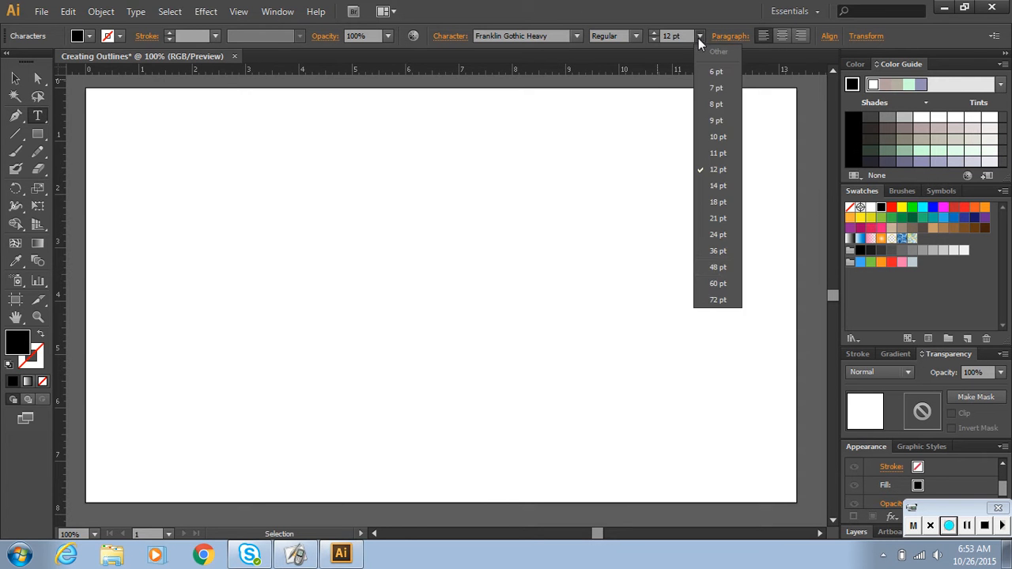
click(721, 267)
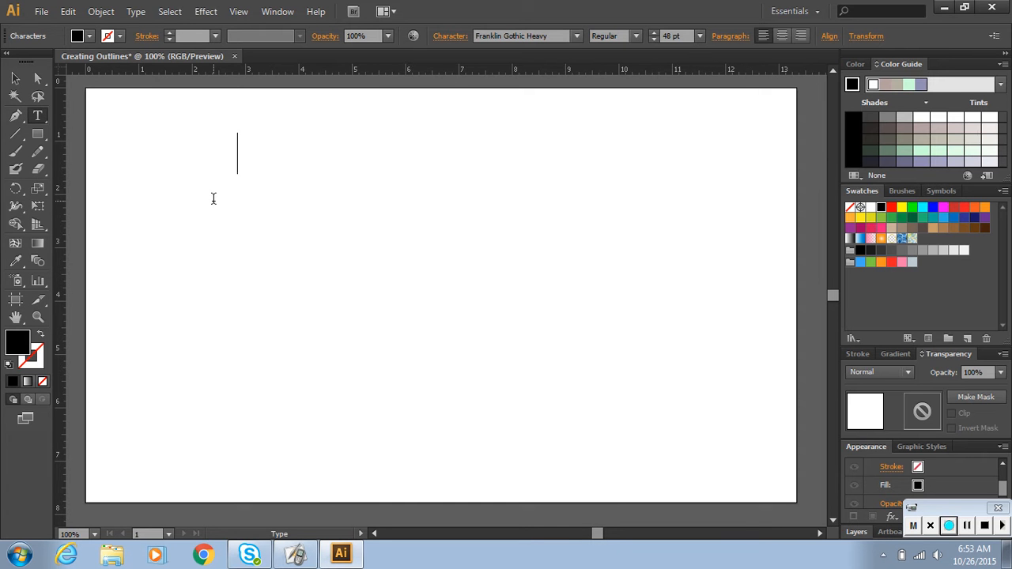
text(IBM)
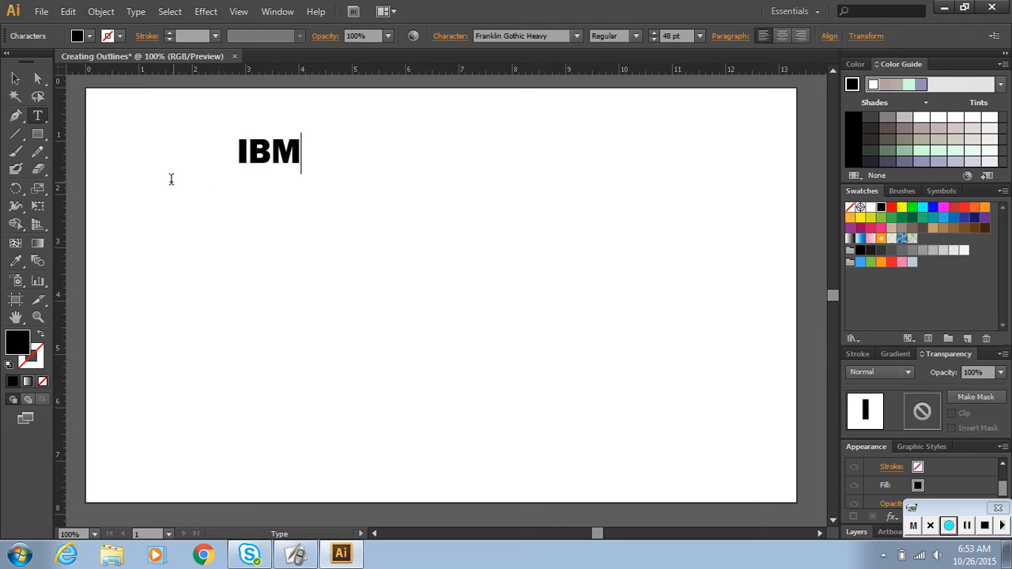
click(15, 78)
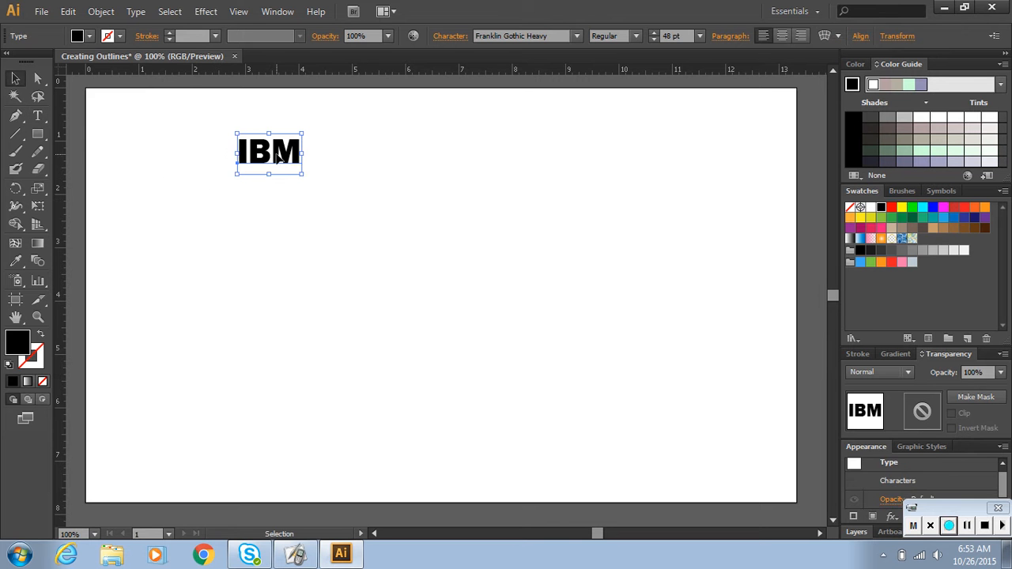
Try the Italic style on the whole "IBM" text and undo the style change.
click(38, 116)
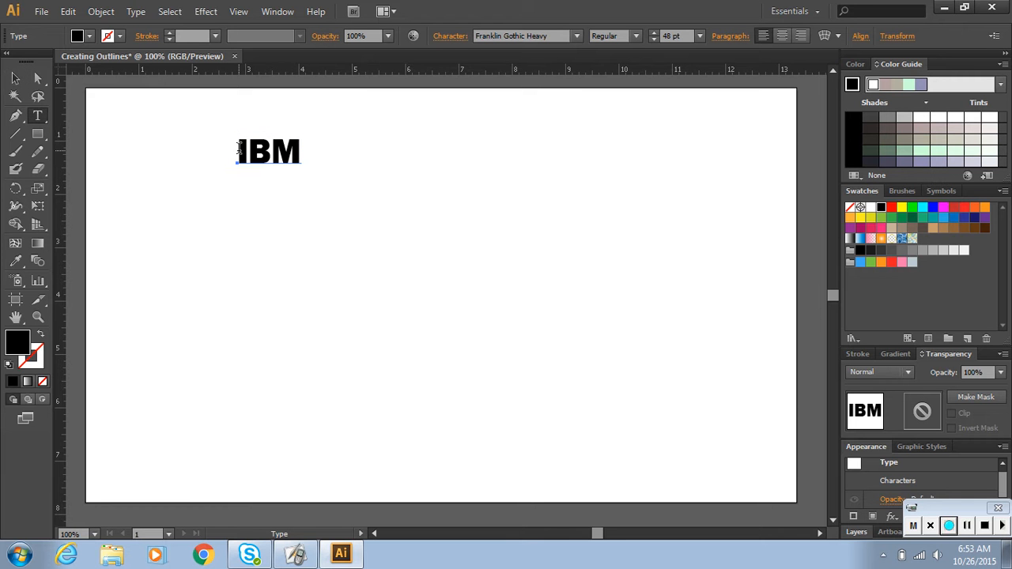
drag(241, 146, 302, 154)
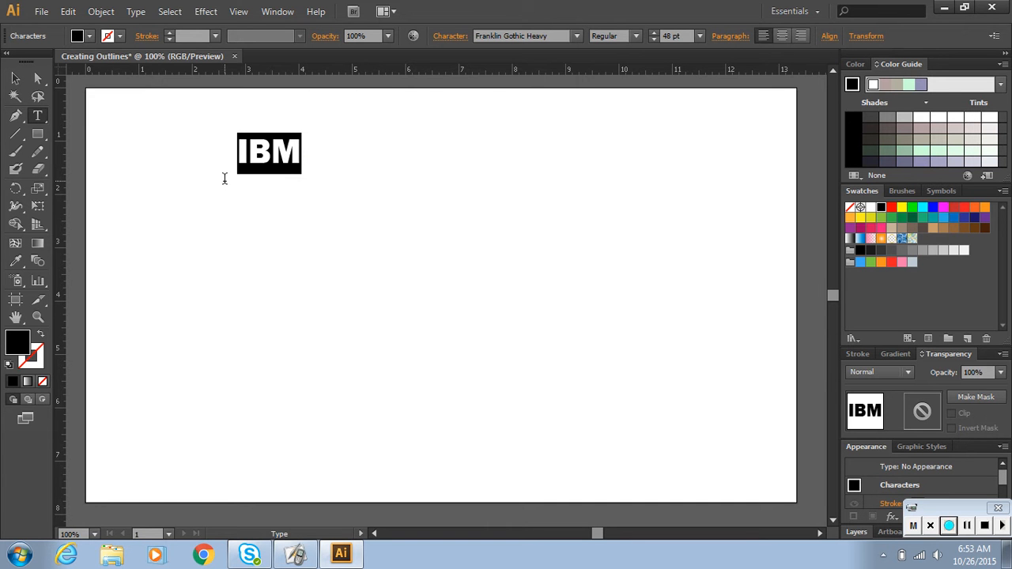
click(637, 35)
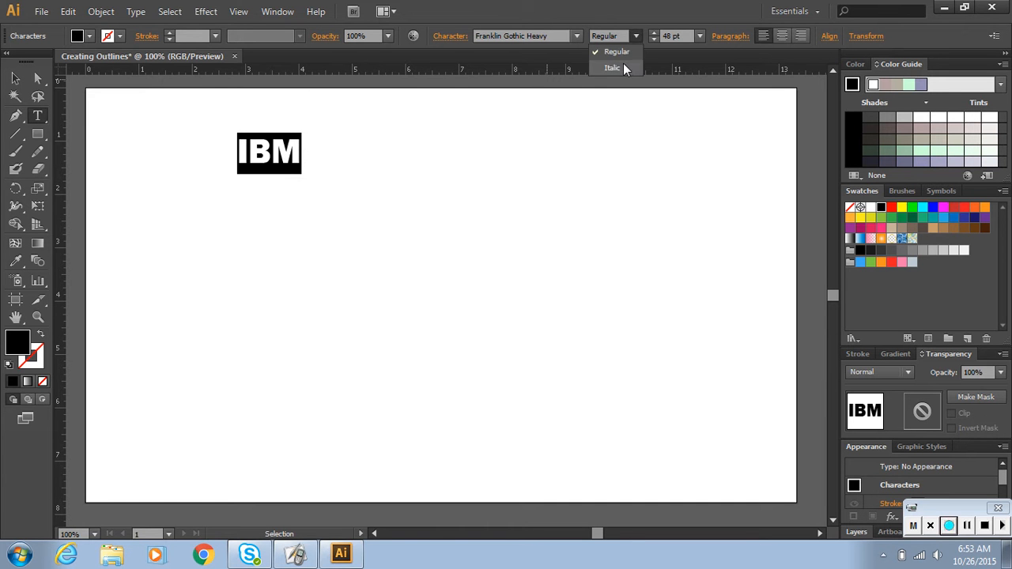
click(623, 64)
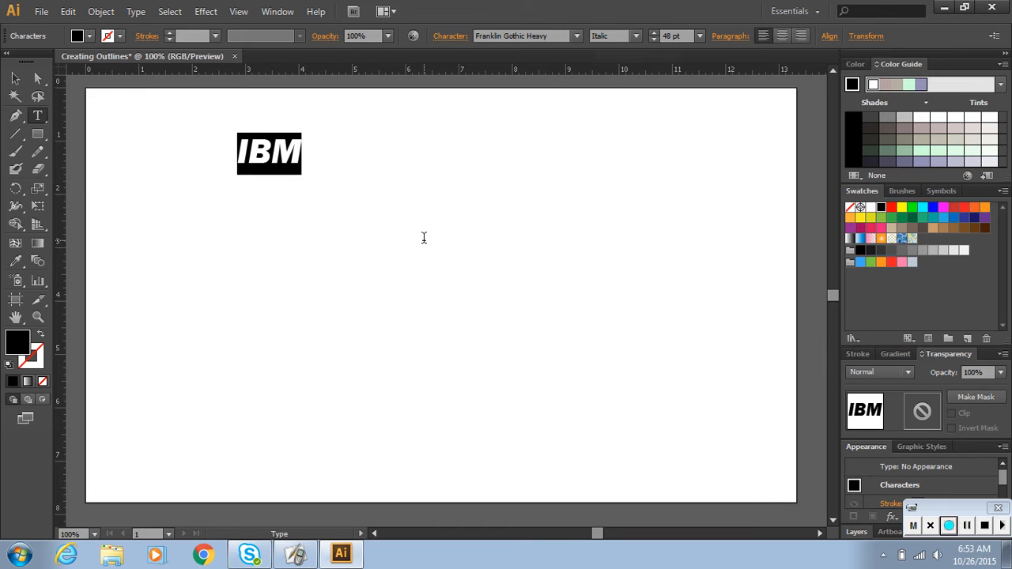
key(ctrl+z)
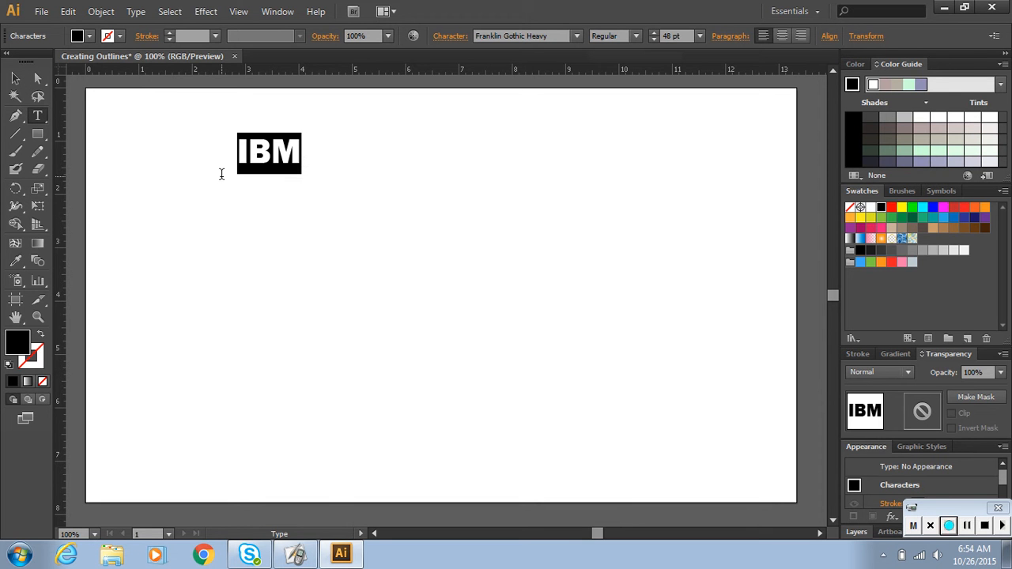
click(17, 81)
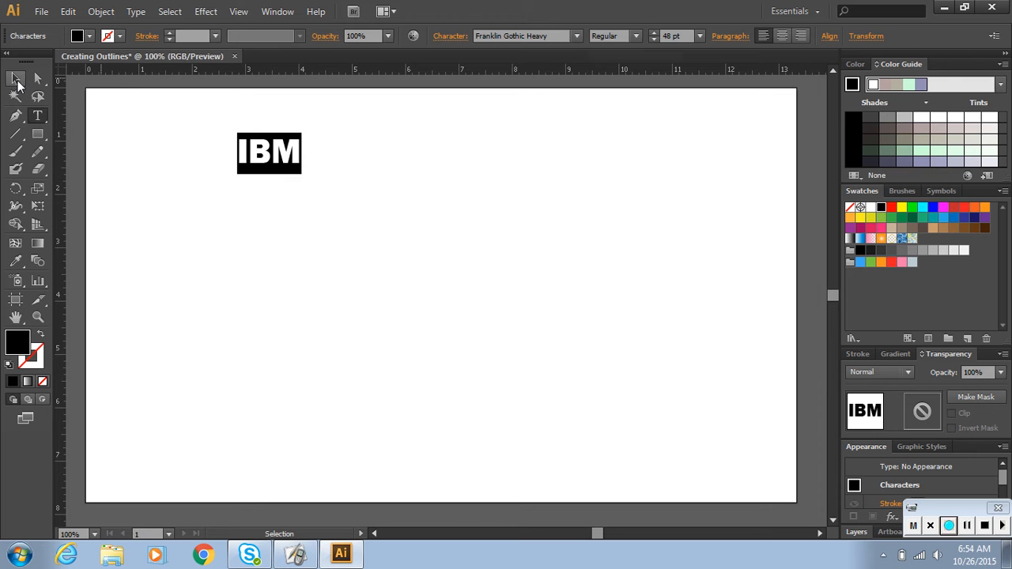
Move the "IBM" text to the artboard's upper middle and fill it with red.
click(17, 80)
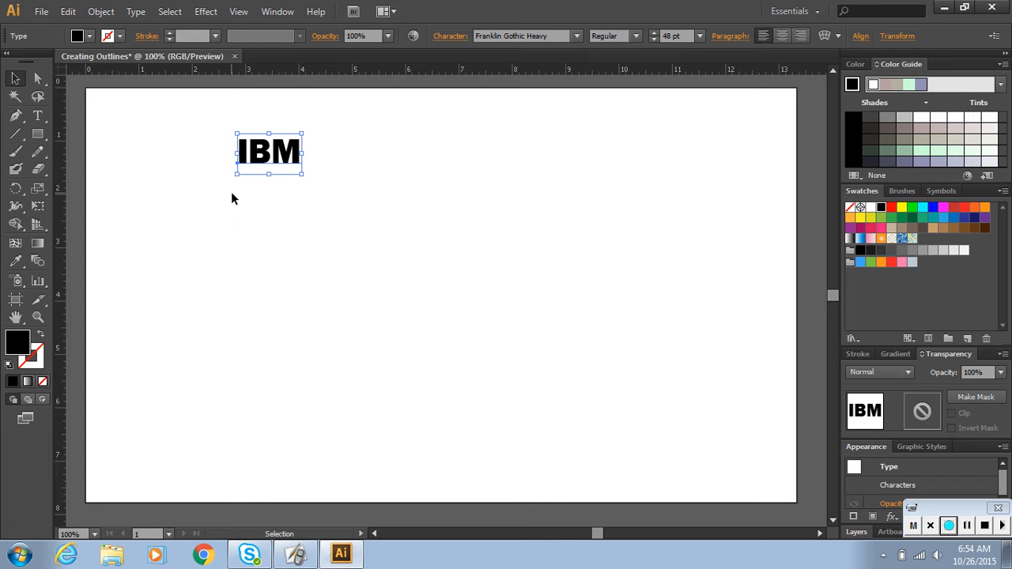
drag(286, 157, 467, 221)
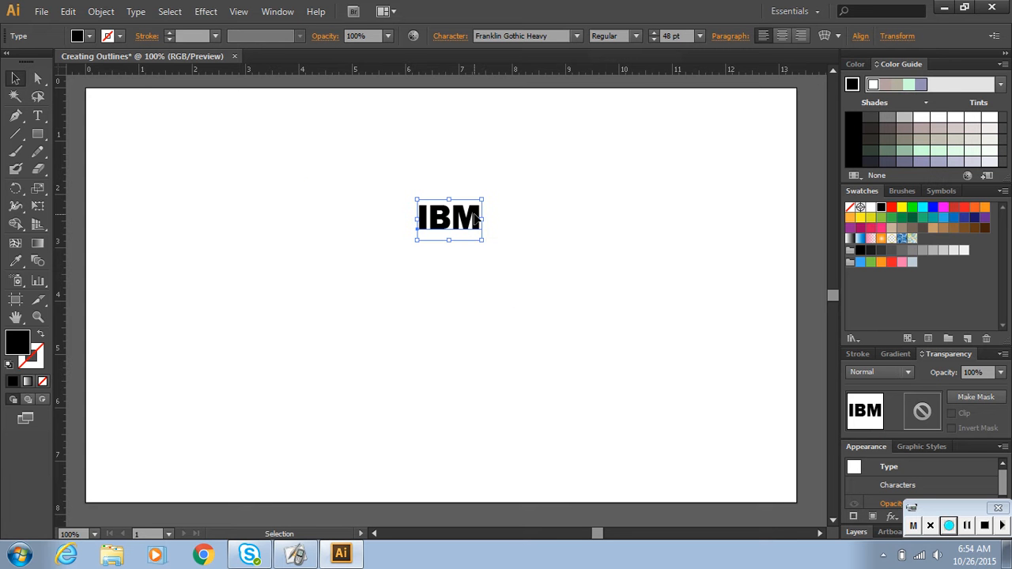
click(893, 208)
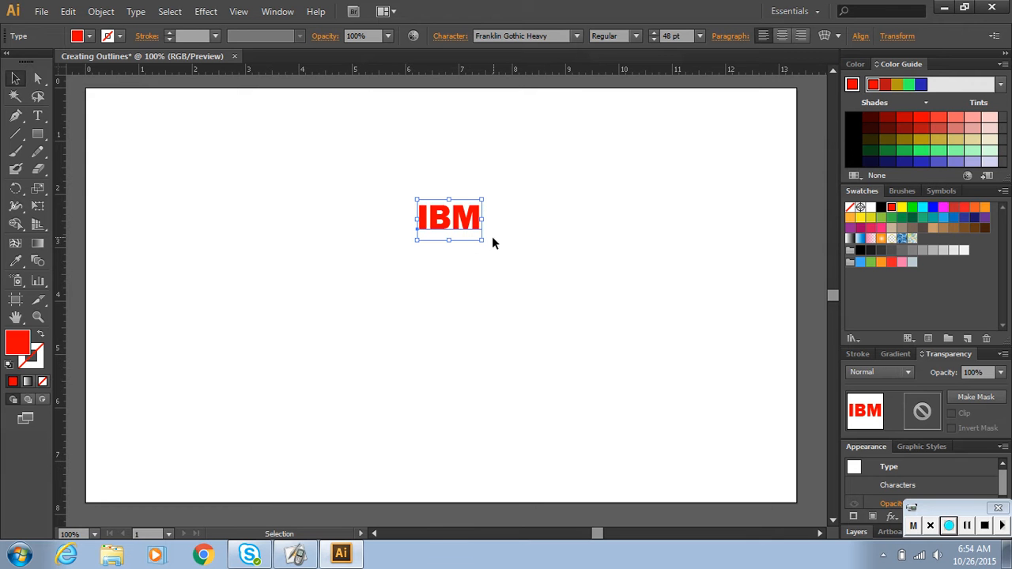
Try a black stroke on the "IBM" text at 6 pt and 2 pt, and remove the stroke.
click(38, 358)
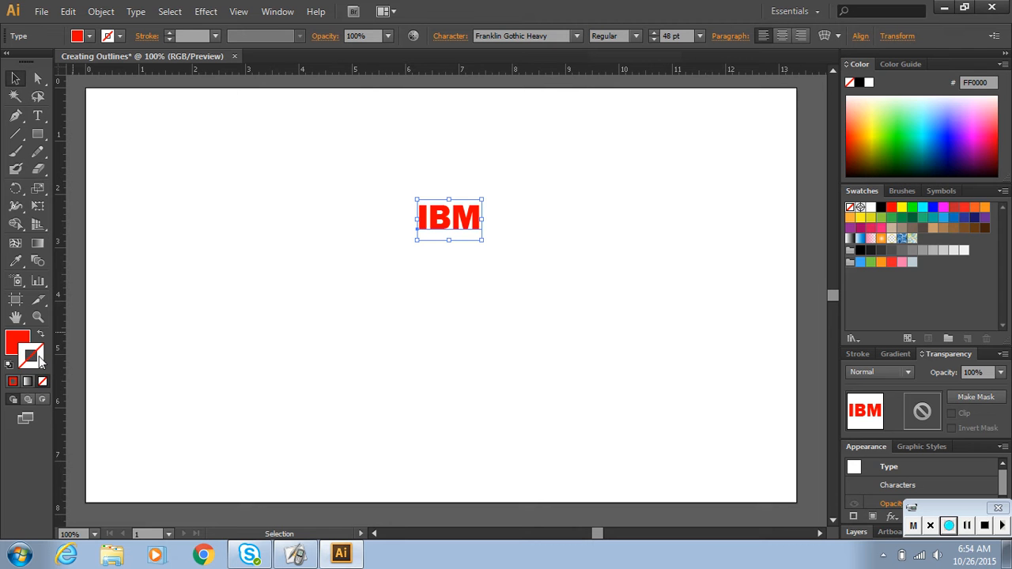
click(883, 208)
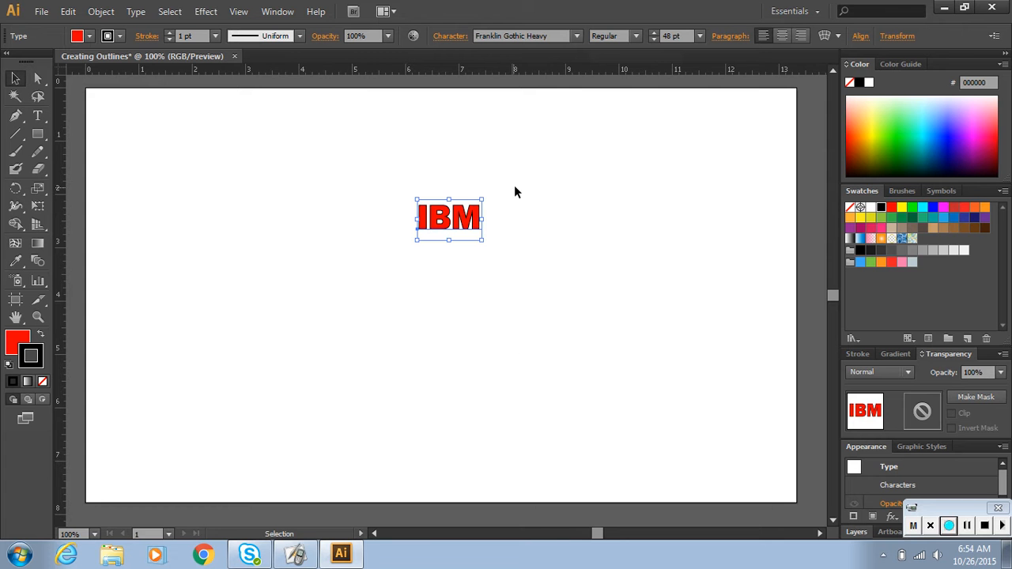
click(861, 354)
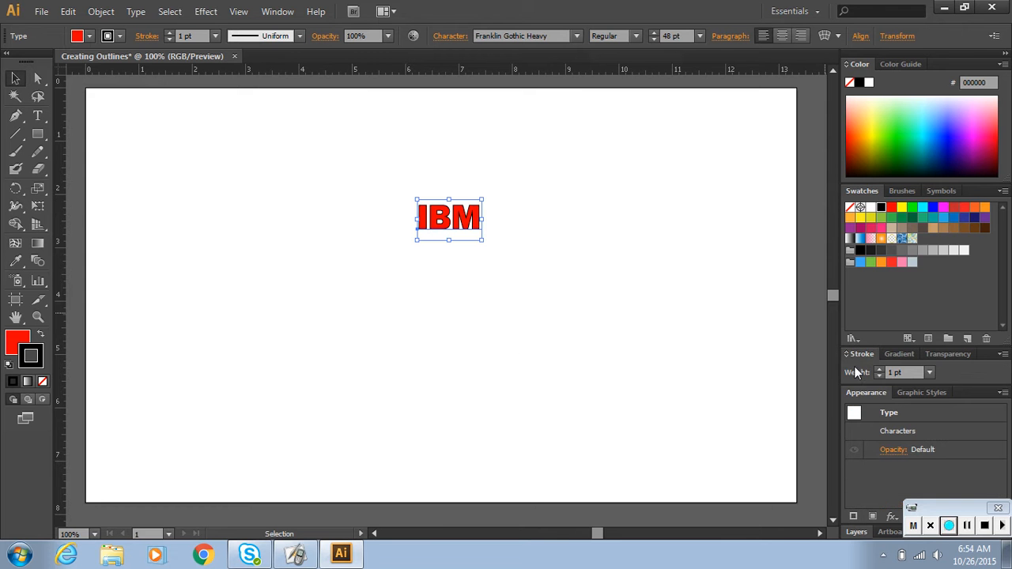
click(931, 373)
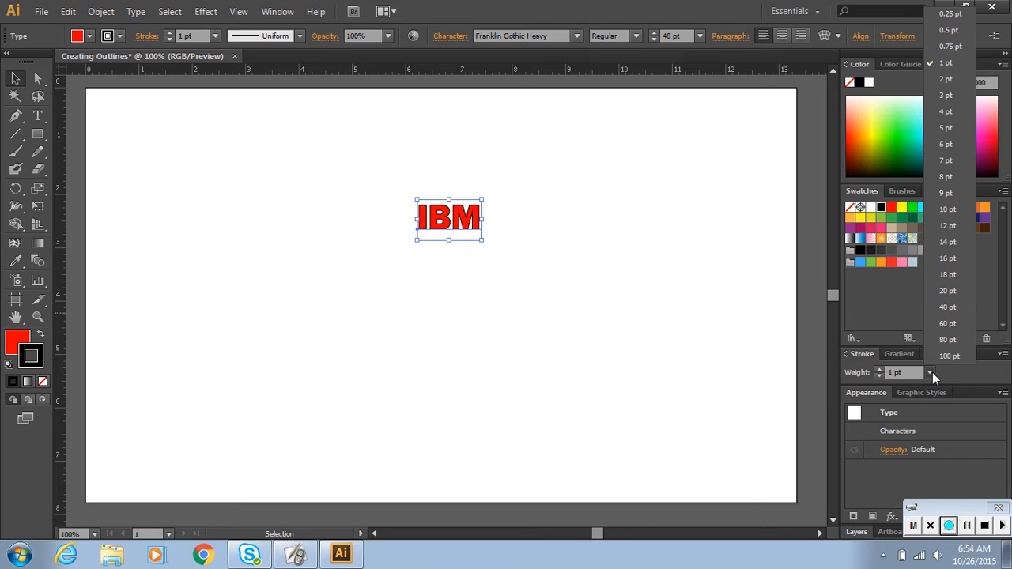
click(959, 141)
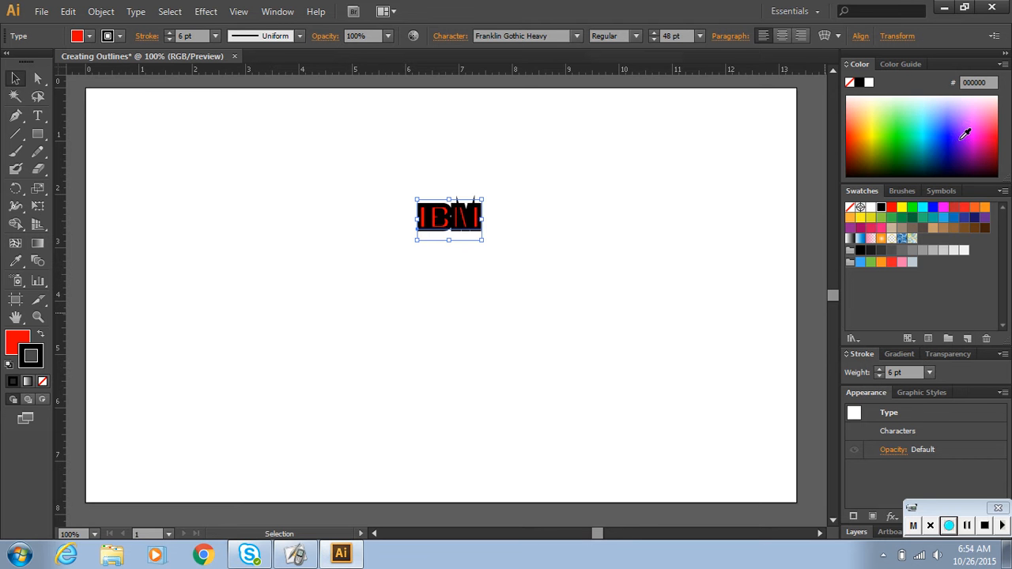
click(931, 372)
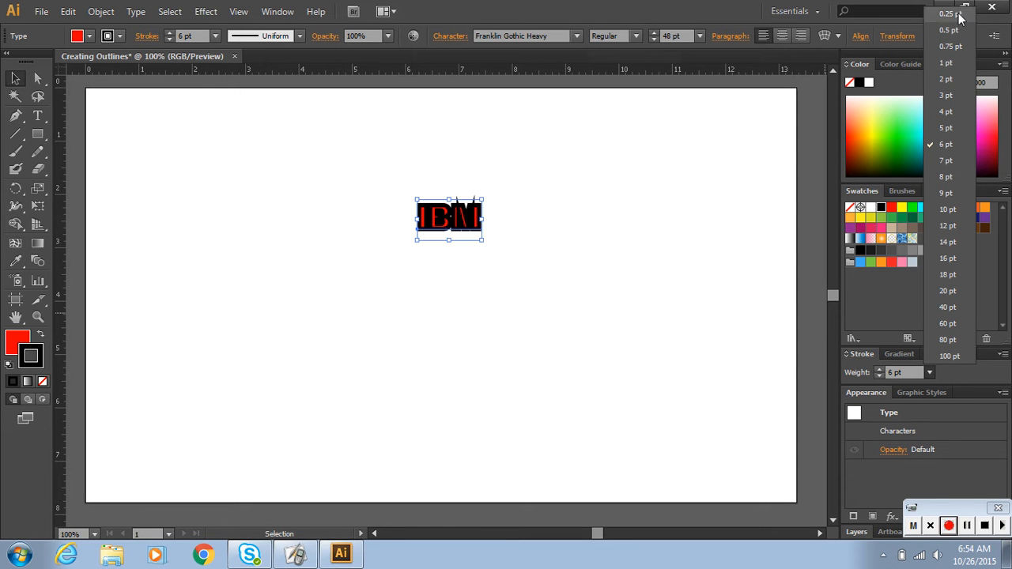
click(952, 79)
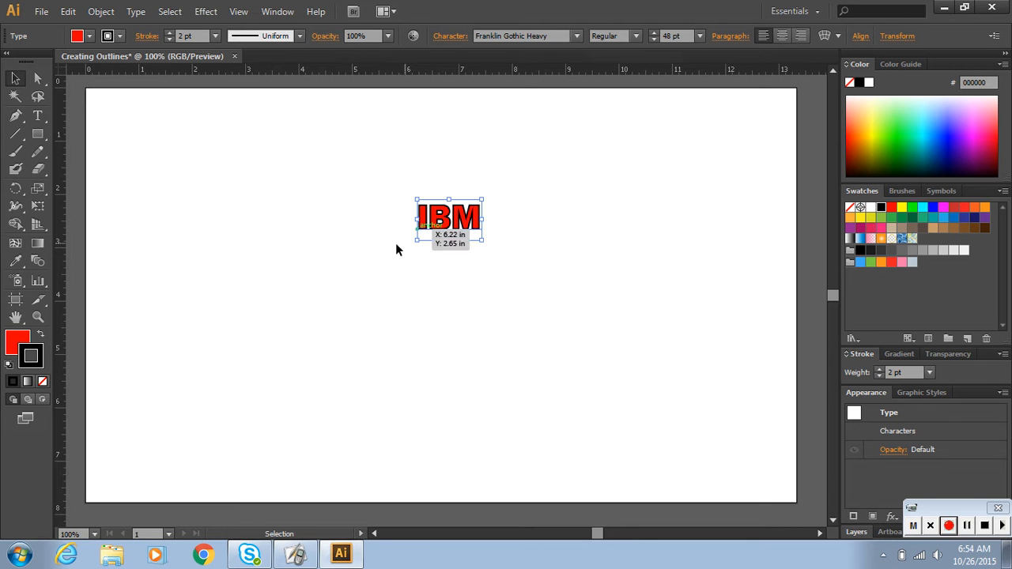
click(43, 382)
click(18, 341)
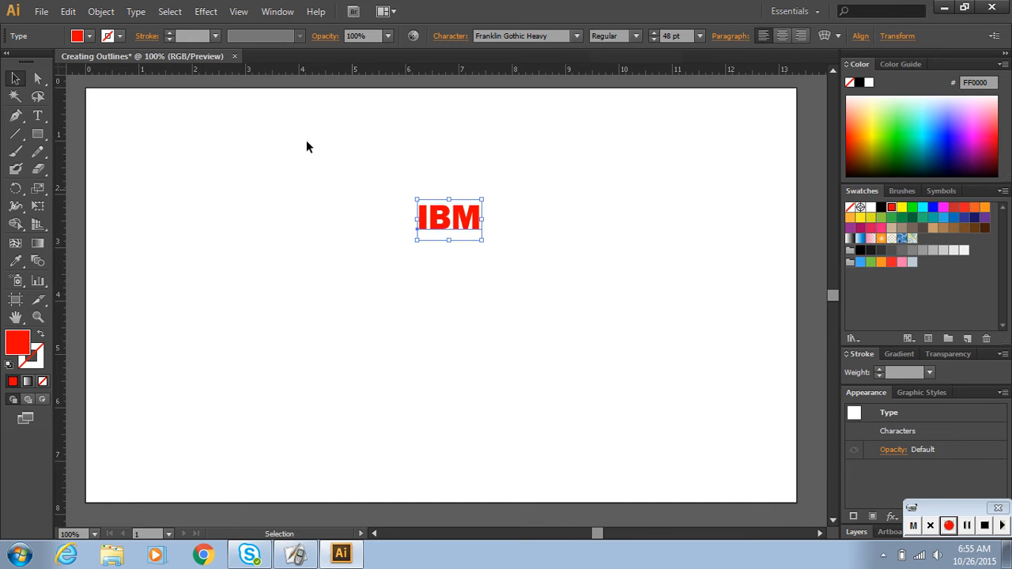
Convert the red "IBM" text to outlines and keep the resulting letter group selected.
click(136, 12)
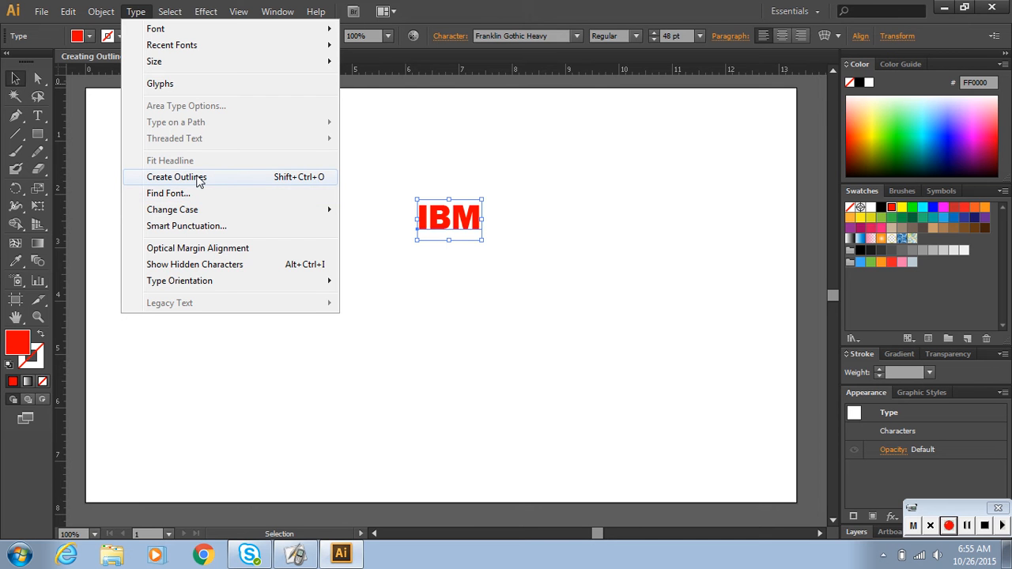
click(200, 181)
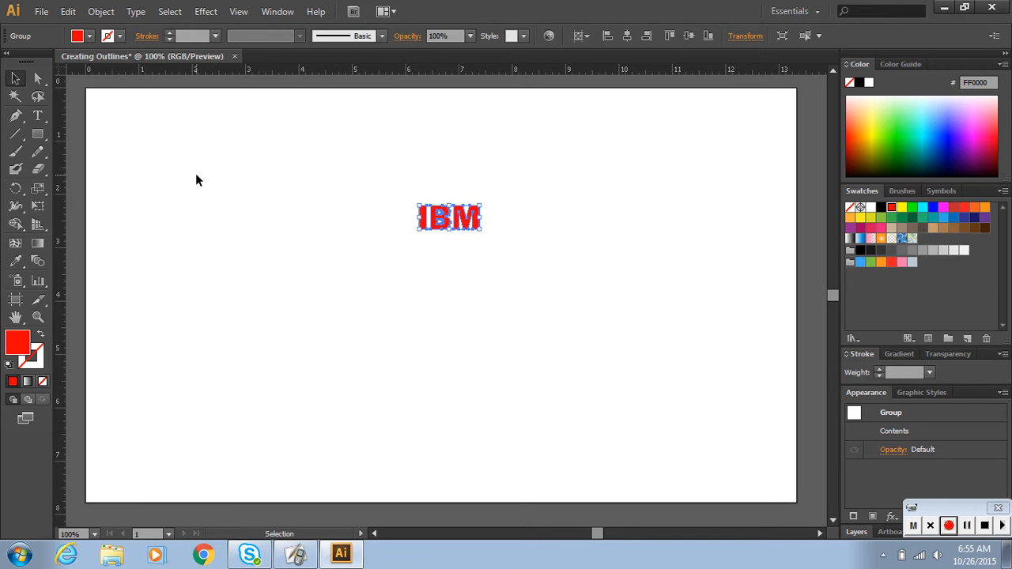
click(447, 303)
click(447, 229)
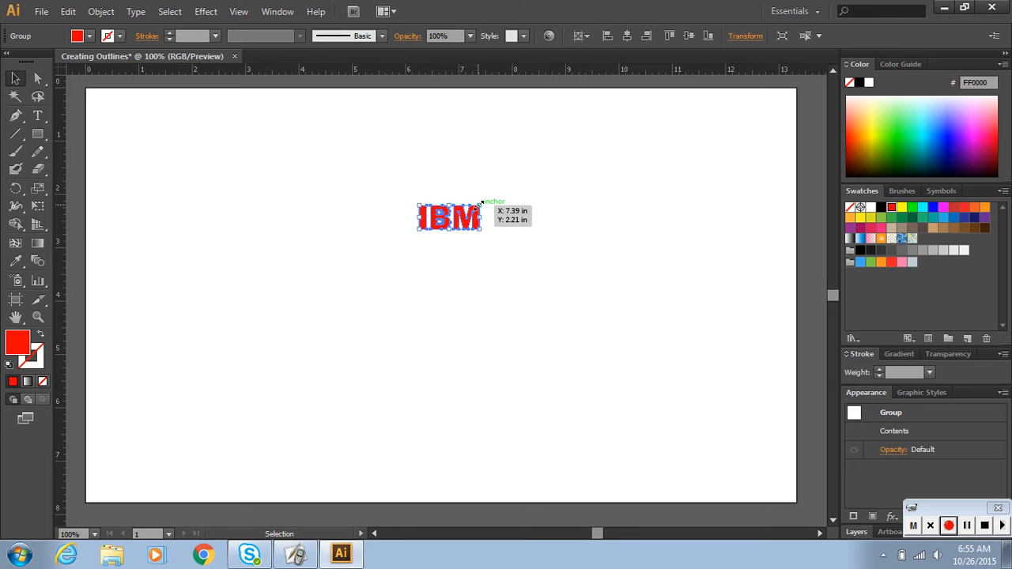
Scale the outlined "IBM" group up proportionally to about 3.4 in wide, keeping its lower-left corner fixed.
key(shift)
drag(480, 204, 597, 121)
click(465, 343)
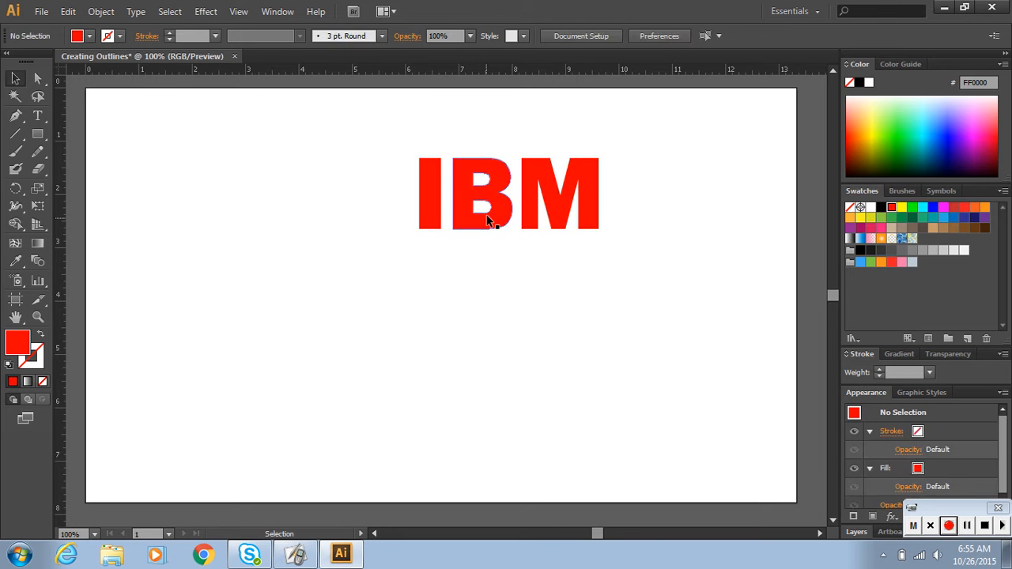
Try squashing the "IBM" group vertically from its lower edge and undo the distortion.
click(488, 210)
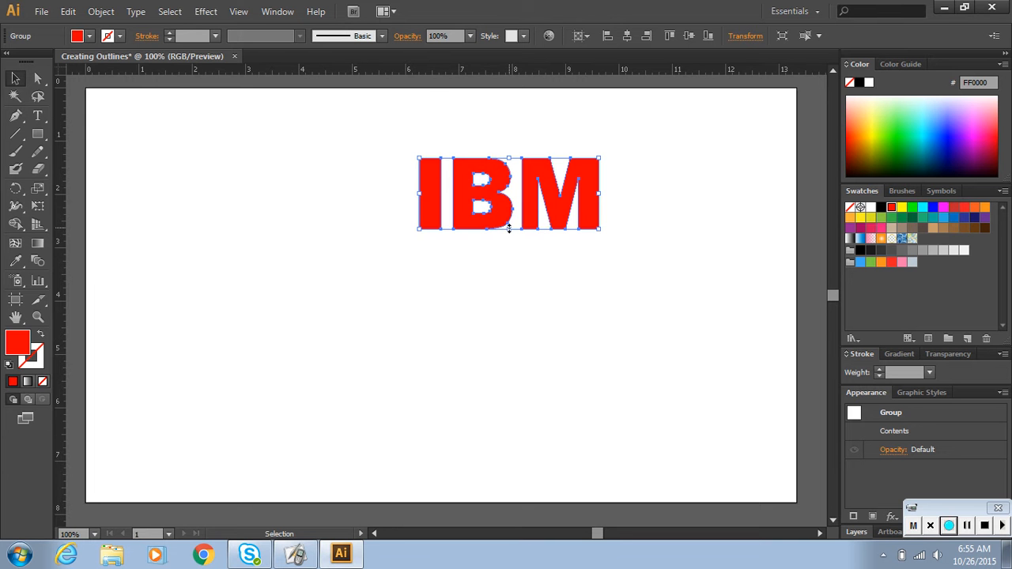
drag(511, 225, 509, 204)
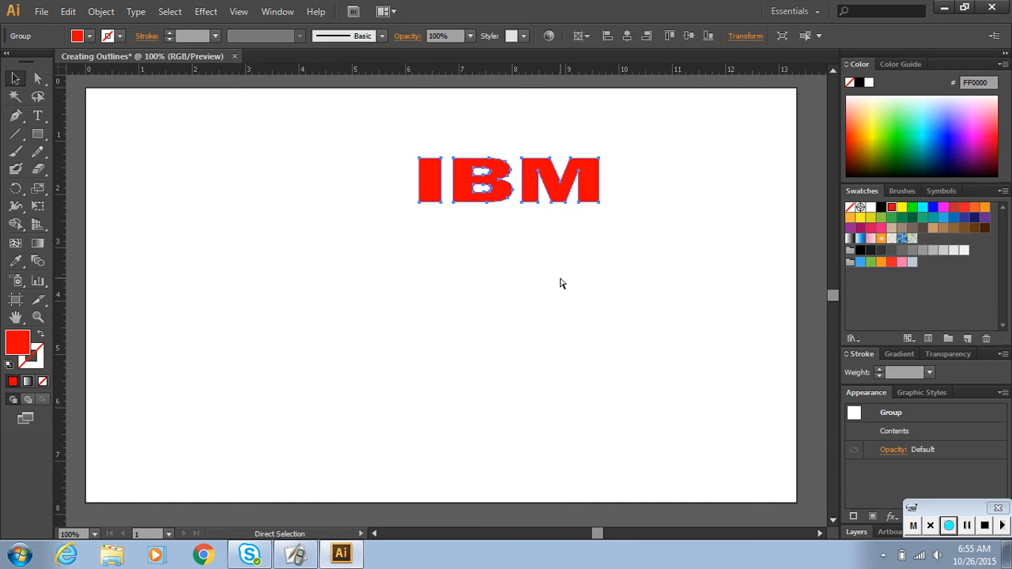
key(ctrl+z)
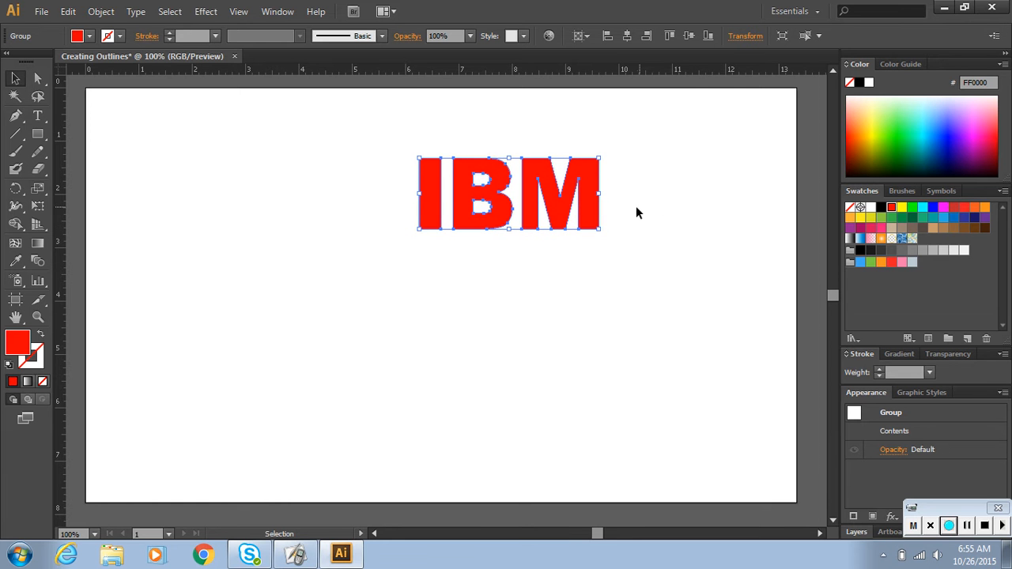
Enlarge the "IBM" group proportionally to about 5.1 in wide and move it to the artboard's upper-left area.
key(shift)
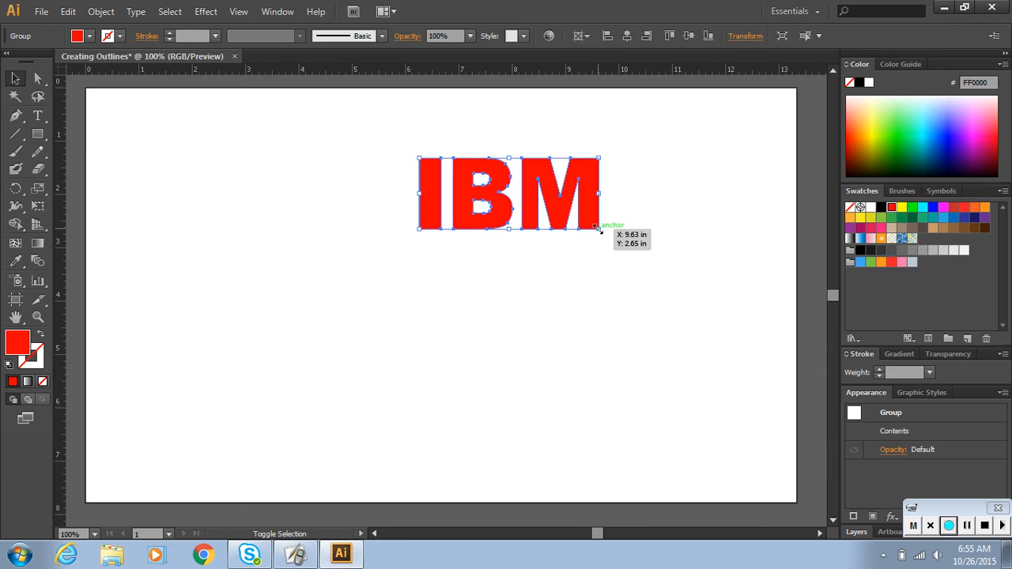
drag(598, 228, 692, 333)
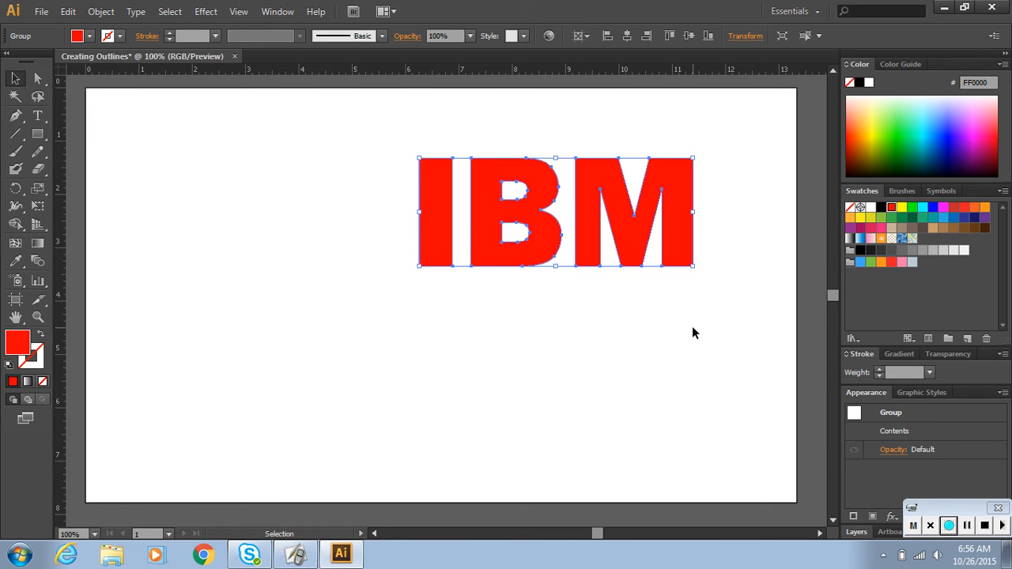
click(534, 345)
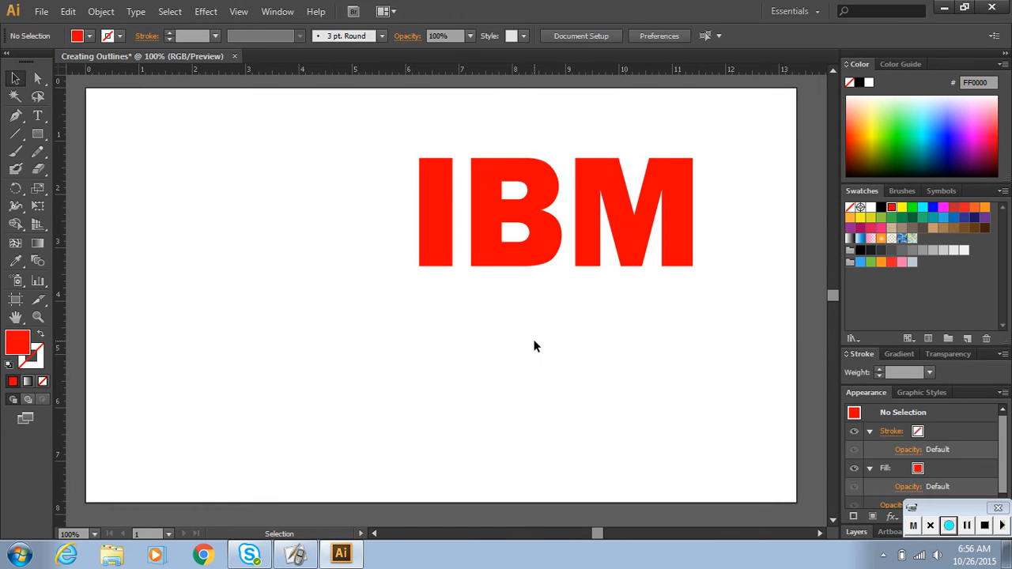
click(534, 206)
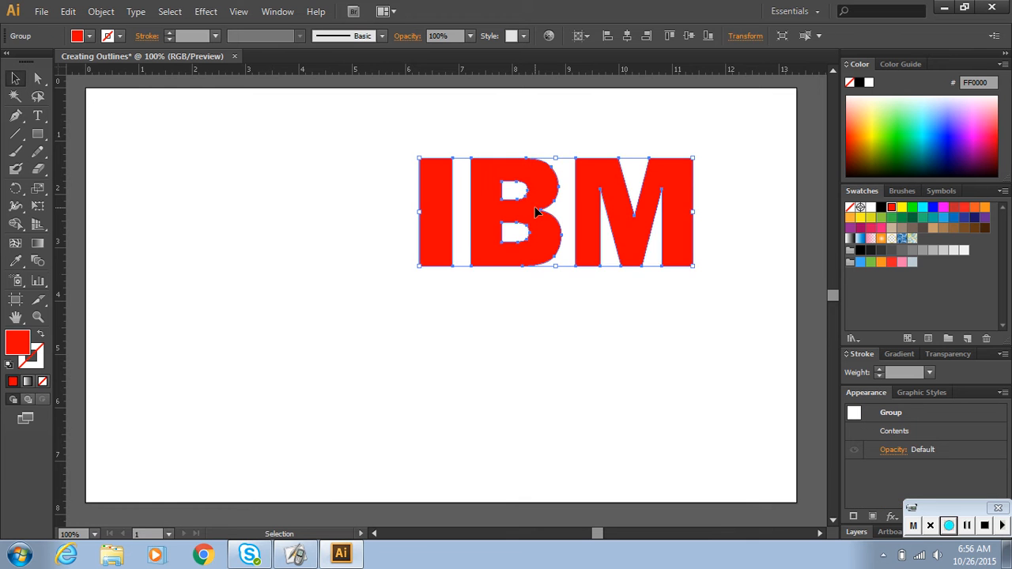
drag(535, 206, 335, 226)
click(496, 343)
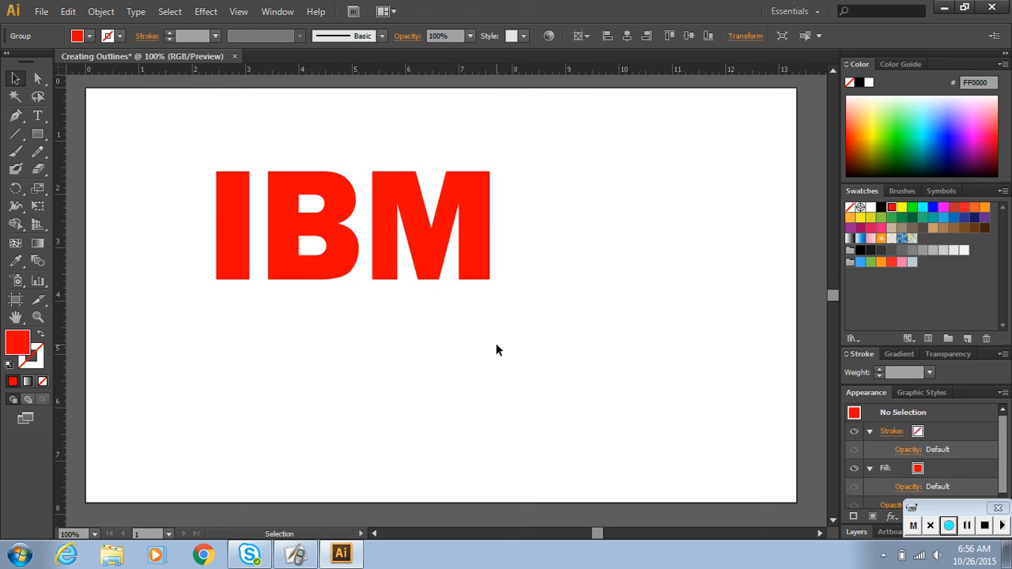
click(481, 273)
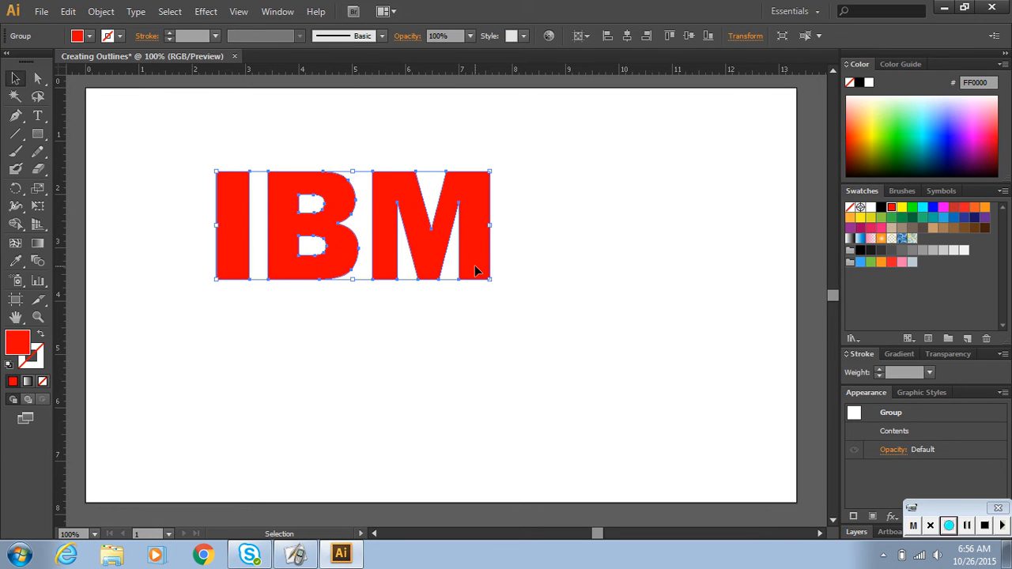
click(598, 215)
click(456, 190)
click(611, 208)
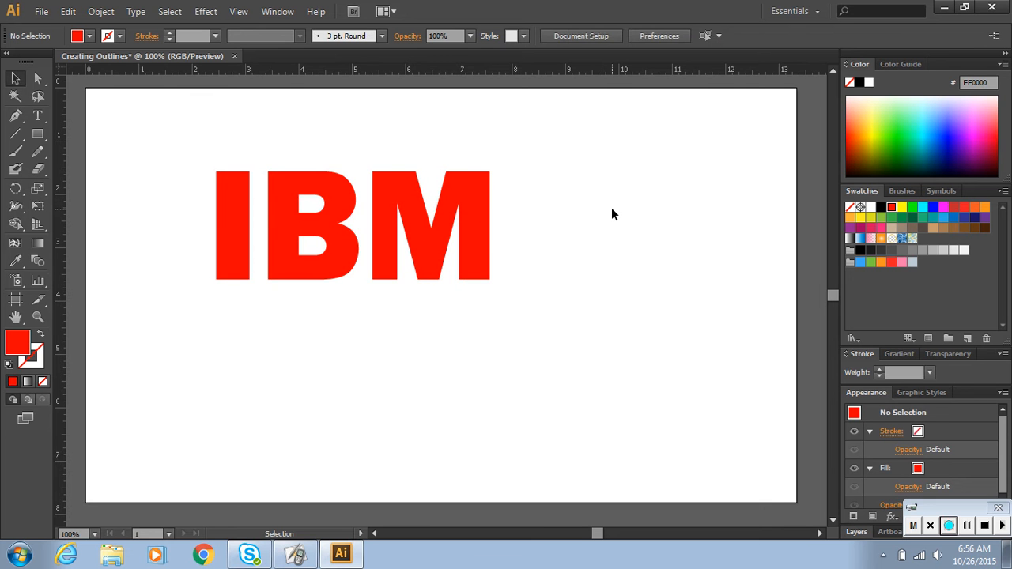
click(470, 198)
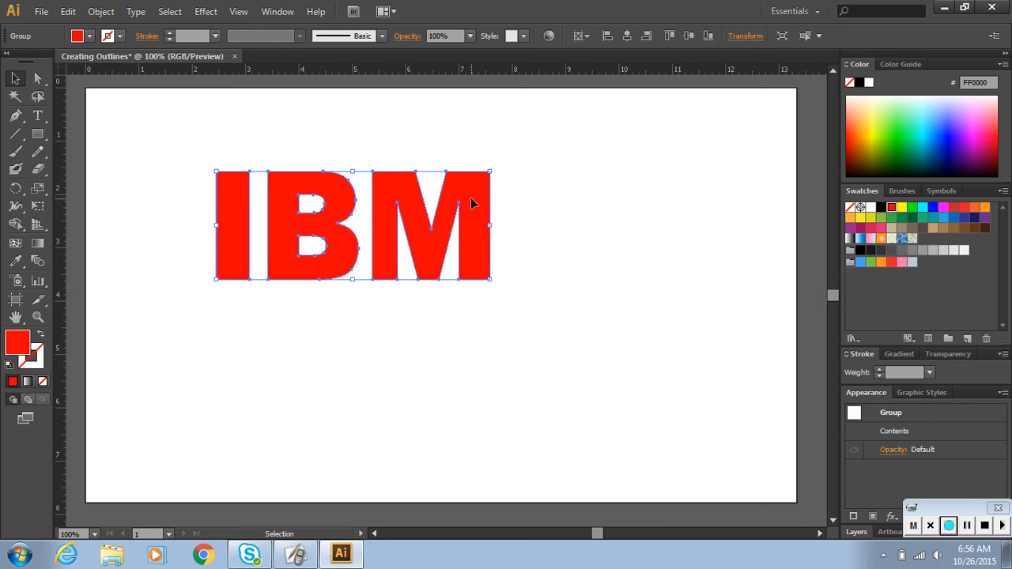
click(370, 136)
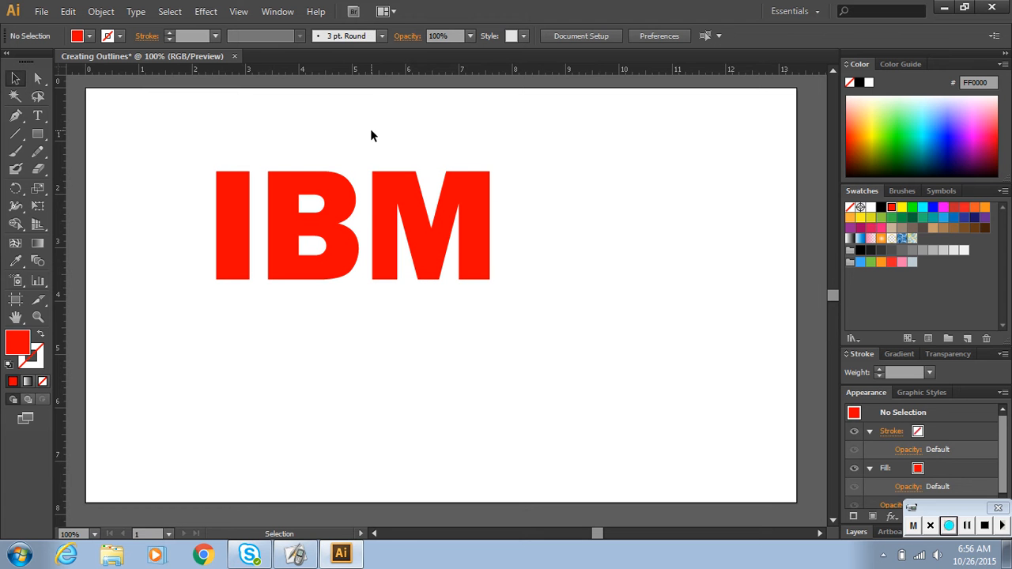
Ungroup the outlined "IBM" letters into separate objects and clear the selection.
click(339, 200)
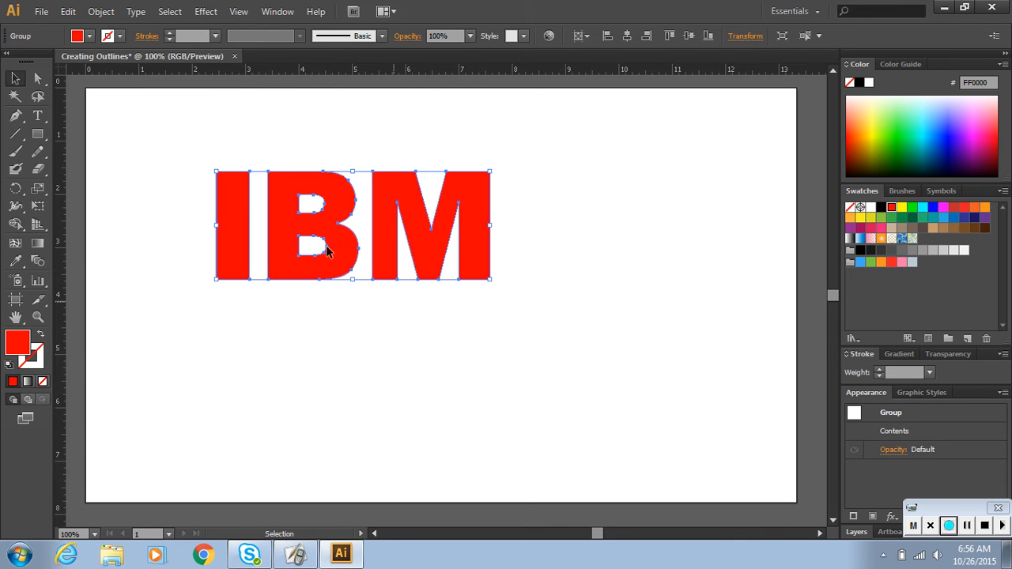
click(119, 13)
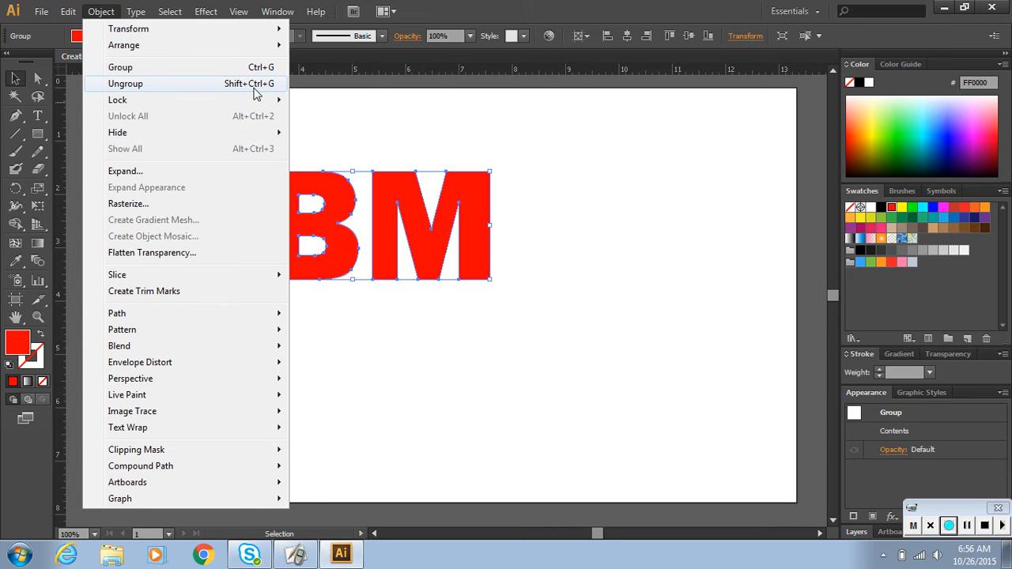
click(124, 84)
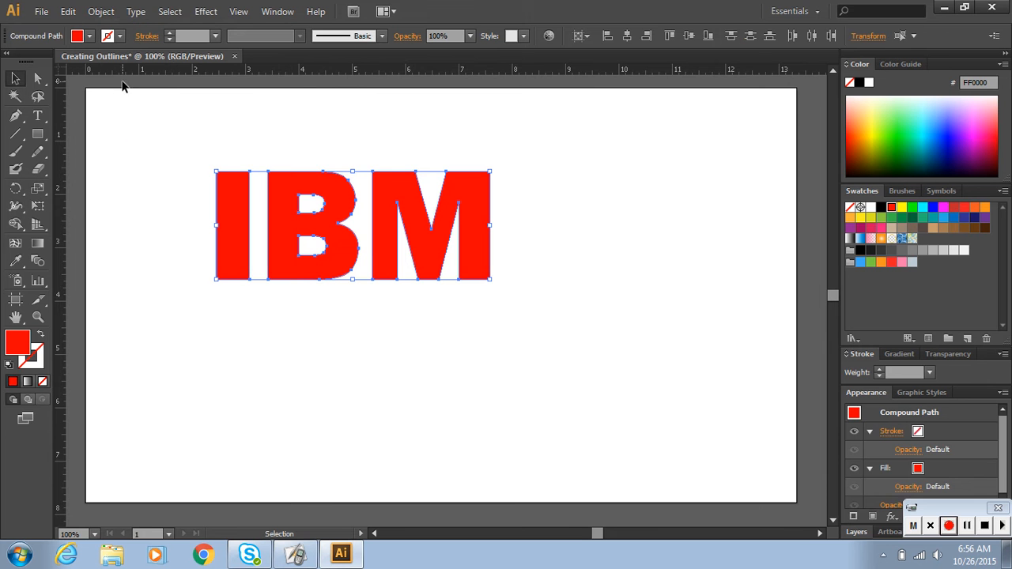
click(541, 180)
Move the M, B and I individually into a diagonal staircase descending from the I to the M.
click(477, 198)
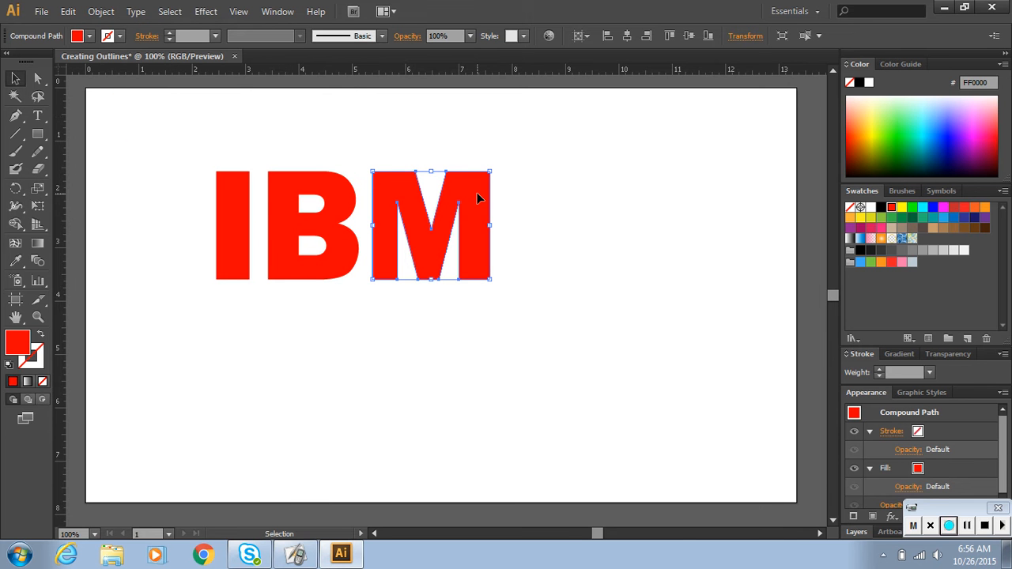
drag(478, 198, 664, 305)
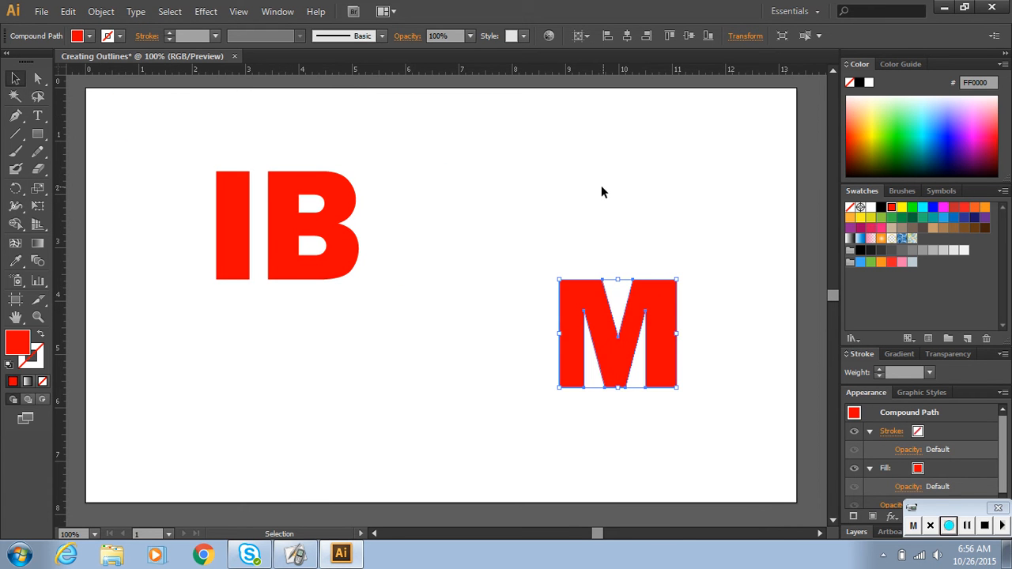
drag(344, 218, 535, 259)
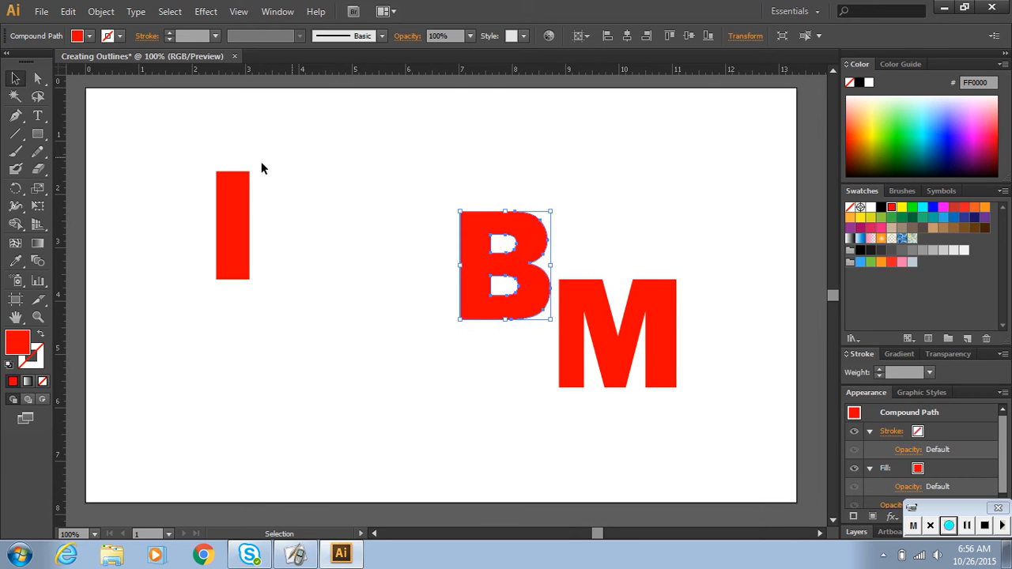
drag(231, 214, 435, 167)
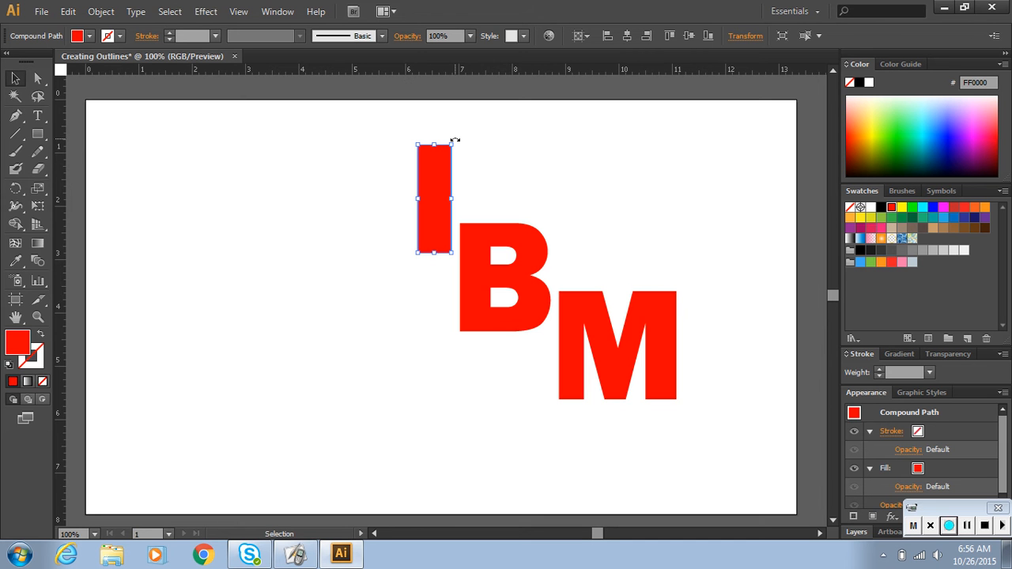
Rotate the letter I by 90° so it lies horizontally above the B, and deselect it.
mouse_move(454, 140)
mouse_down()
mouse_move(388, 131)
mouse_move(373, 140)
mouse_move(460, 138)
mouse_up()
drag(458, 142, 353, 189)
click(653, 131)
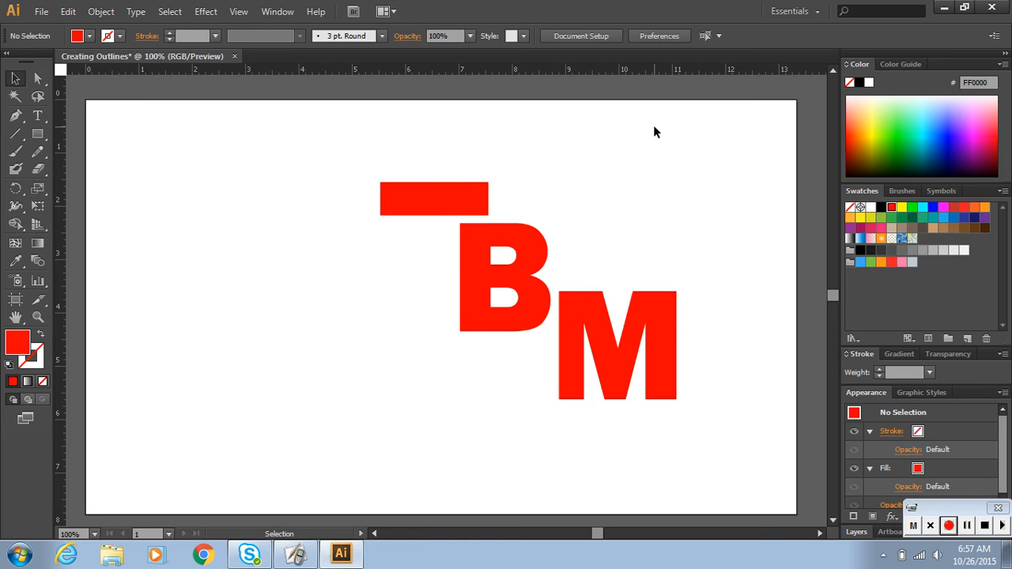
Move the horizontal I to just left of the B, raise the M level with the B, and clear the selection.
drag(455, 205, 420, 280)
click(533, 268)
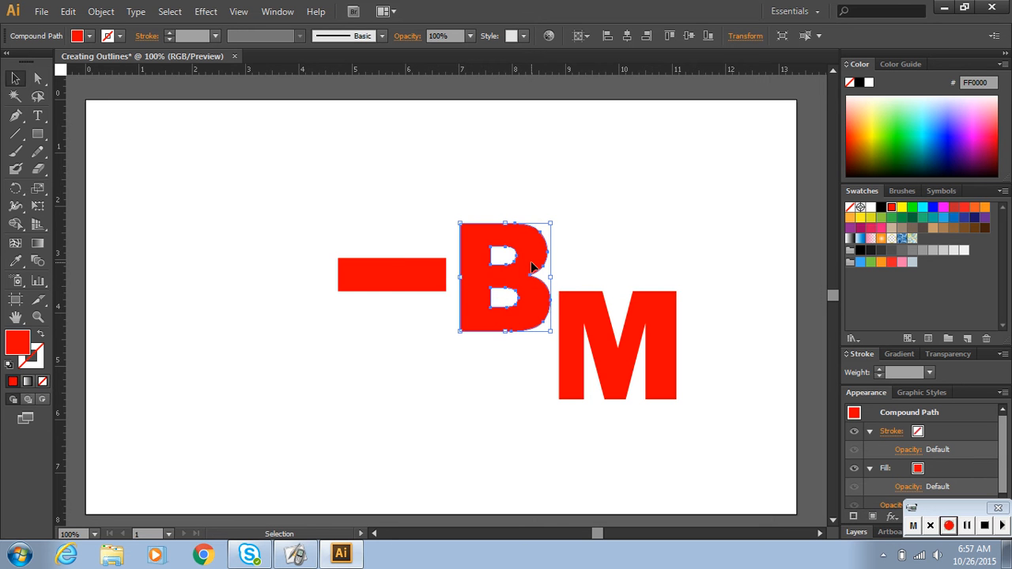
click(586, 307)
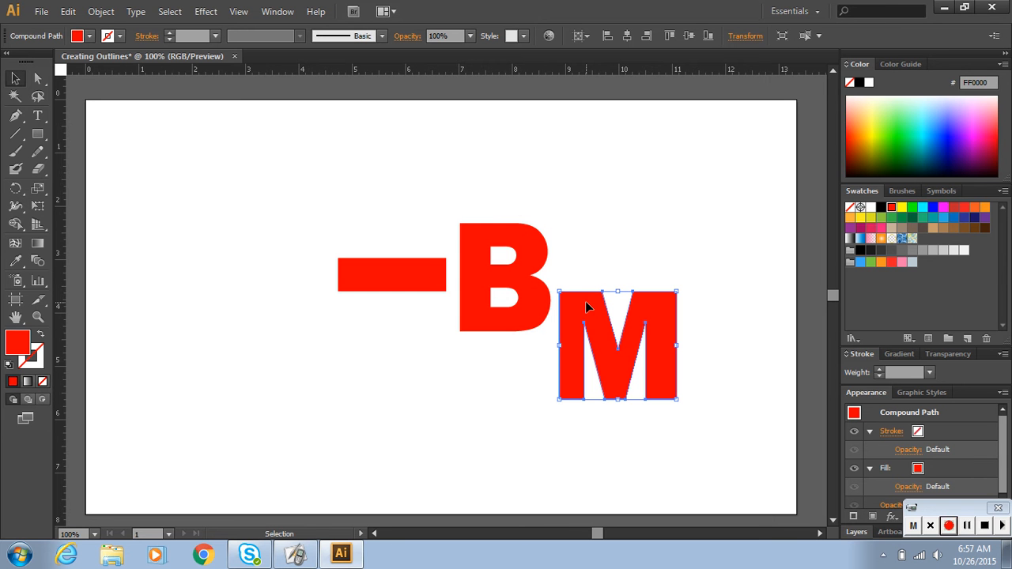
drag(592, 309, 597, 240)
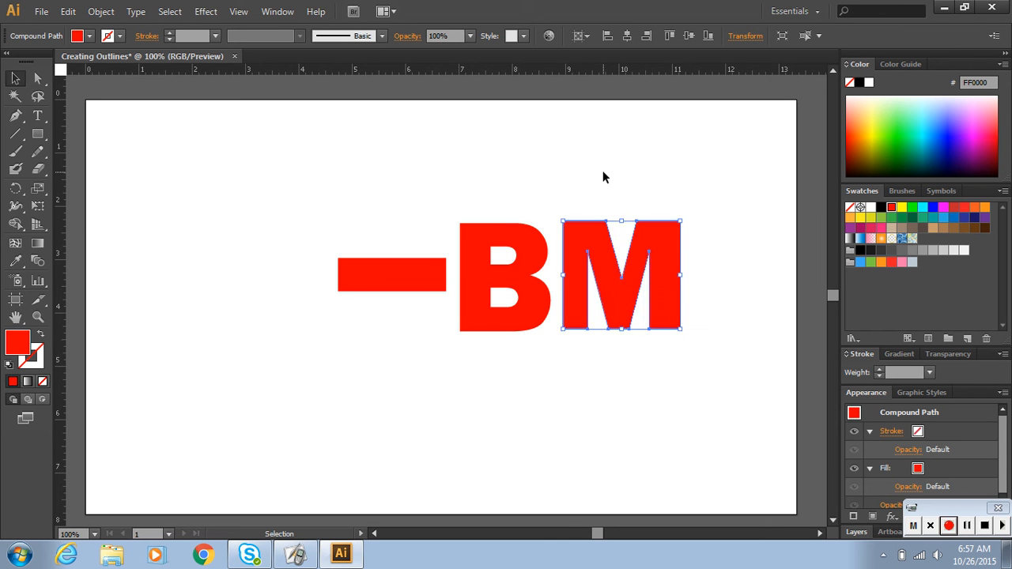
click(602, 170)
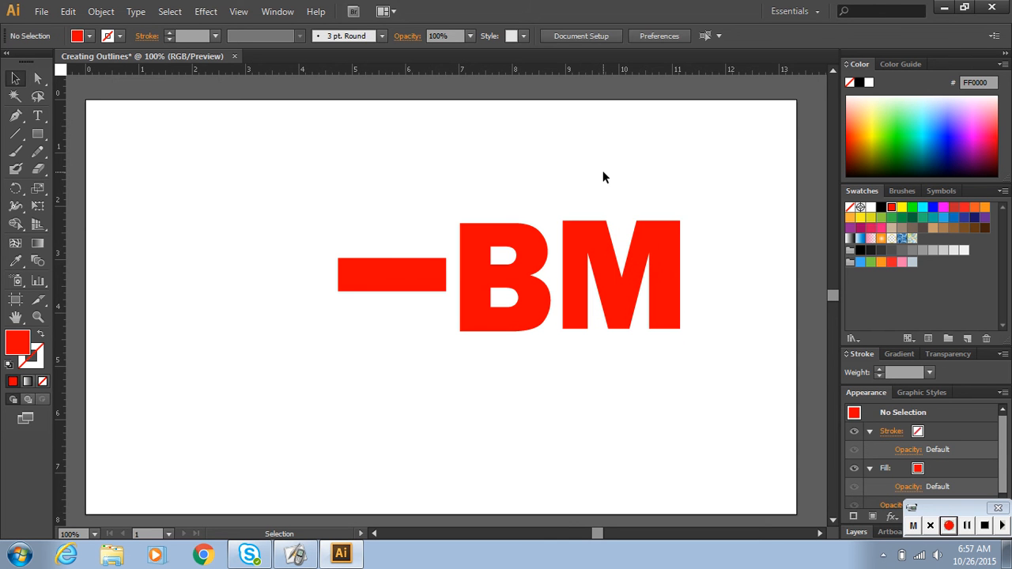
Reshape the B with Direct Selection by raising its two top-edge anchor points to about Y 1.39 in, and deselect it.
click(38, 79)
click(475, 236)
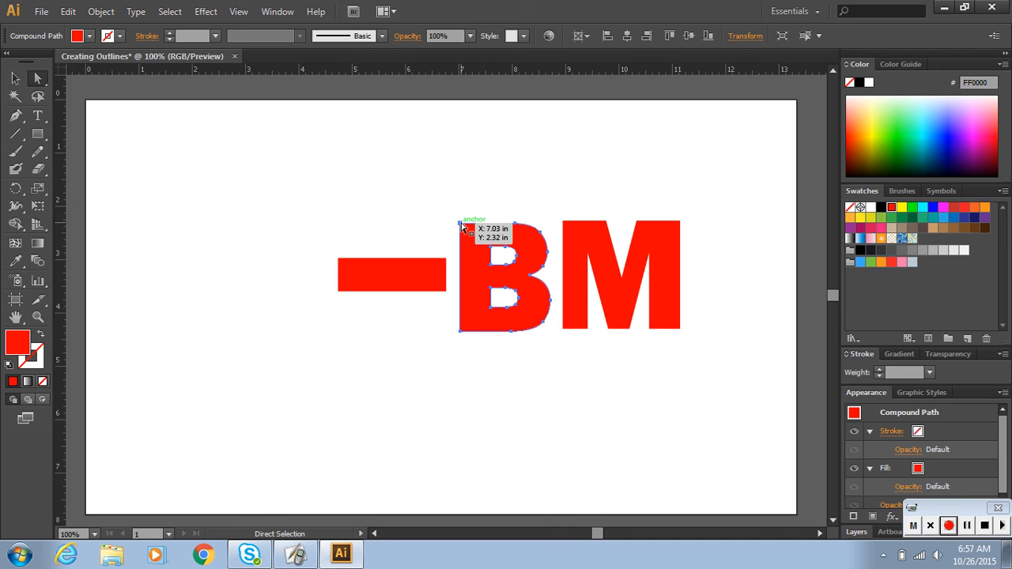
click(460, 220)
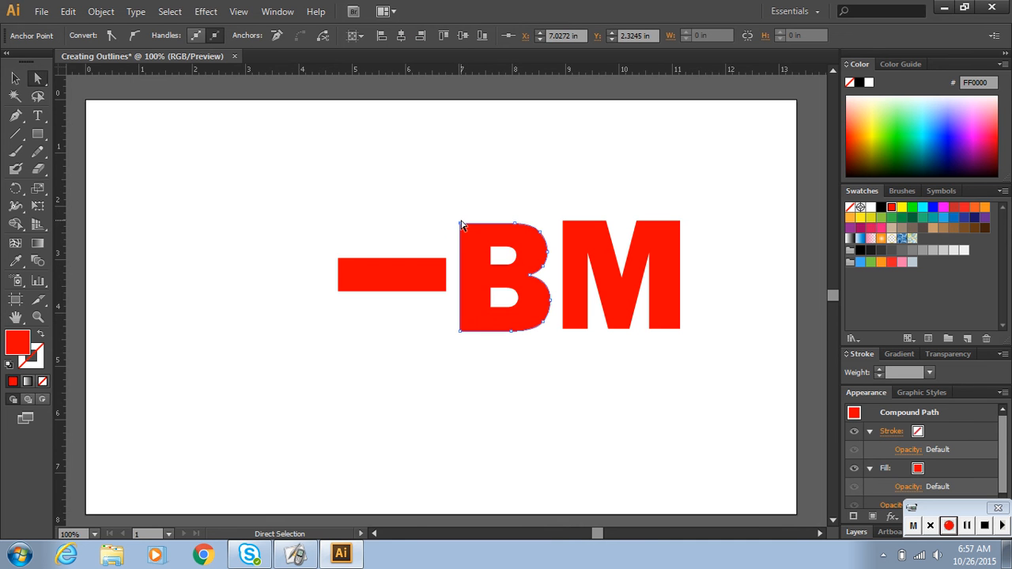
drag(460, 223, 462, 179)
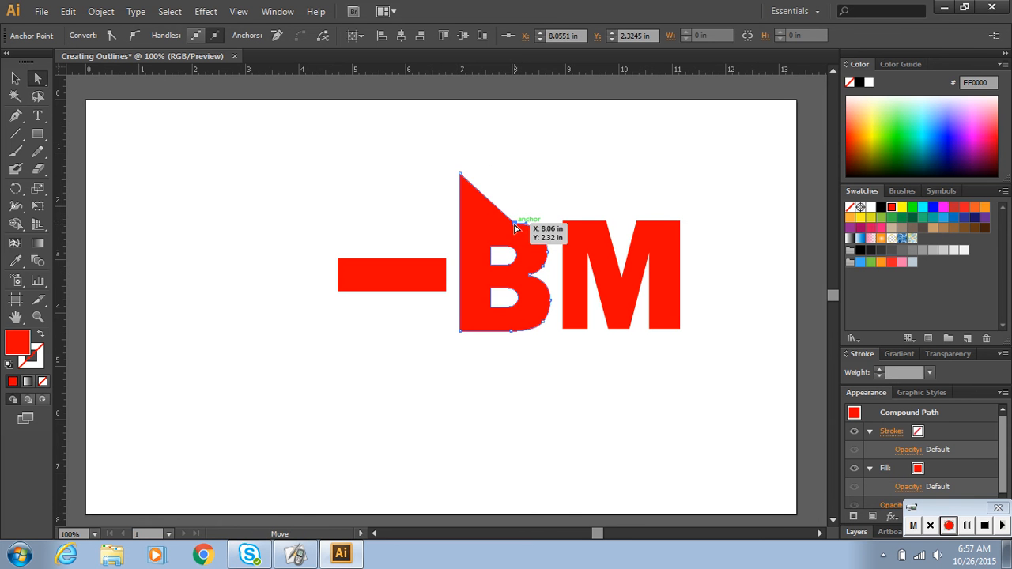
drag(515, 224, 519, 176)
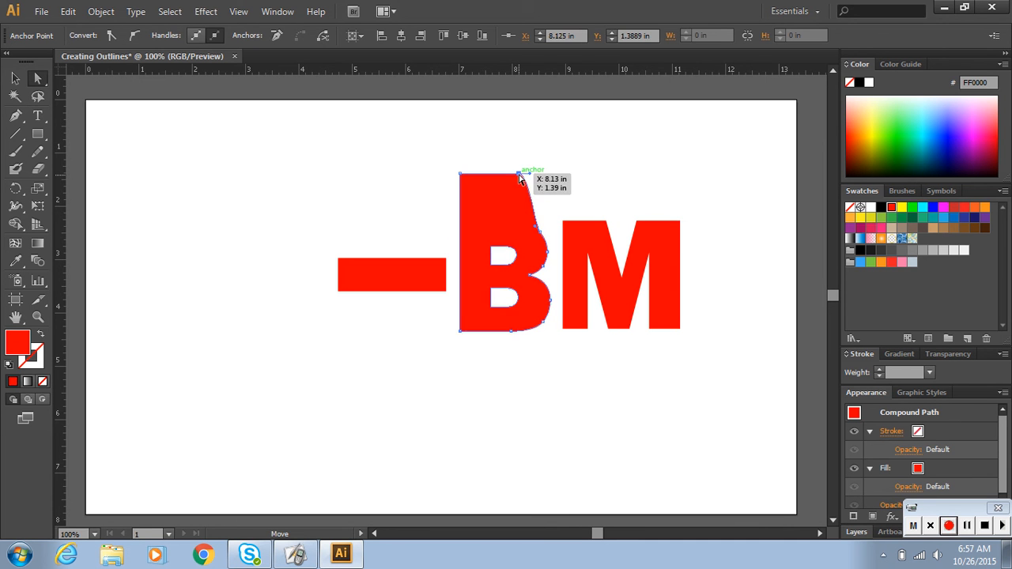
click(560, 180)
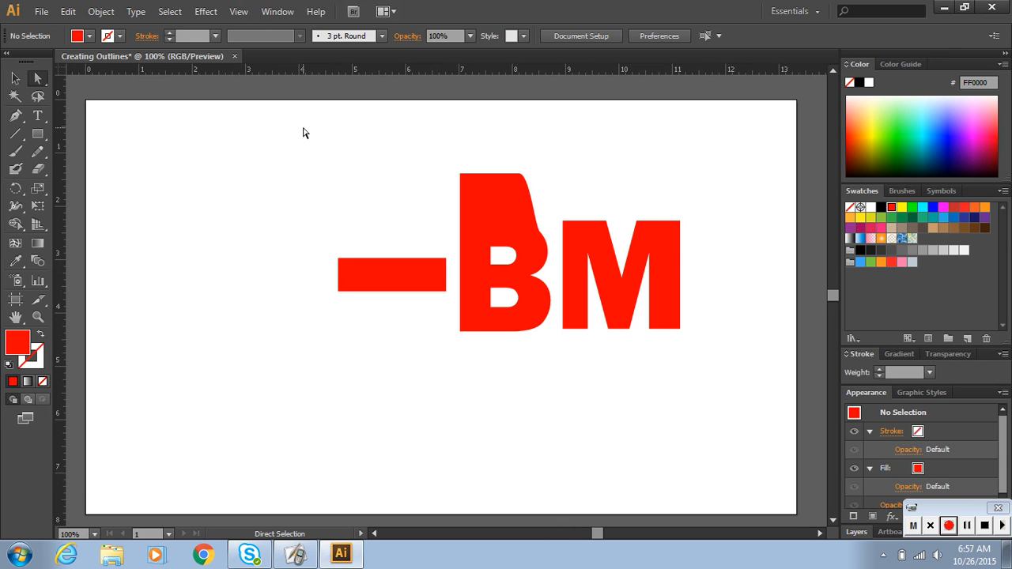
Try raising the M's upper-left anchor point well above the letter, undo the change, and deselect the M.
click(565, 228)
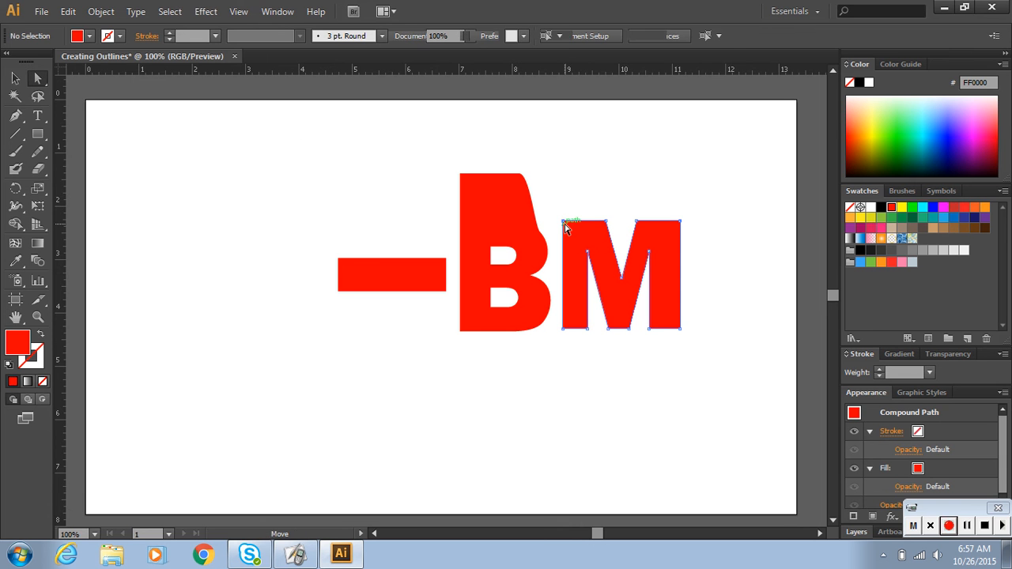
click(564, 224)
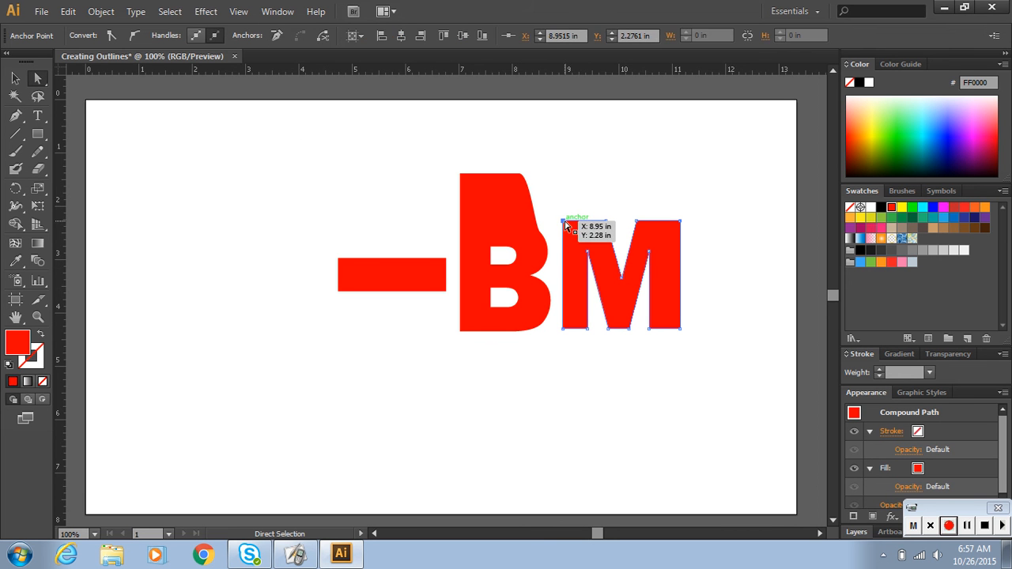
drag(565, 226, 565, 164)
key(ctrl+z)
click(628, 164)
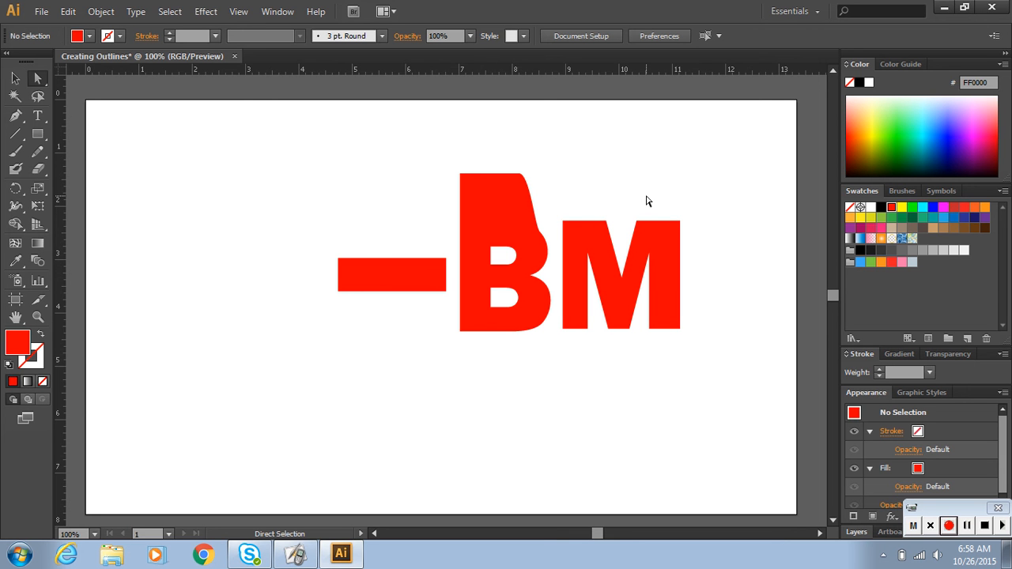
Stretch the top of the M's right leg upward until the letter is about 3.26 in tall, and pull it back down.
drag(646, 196, 657, 154)
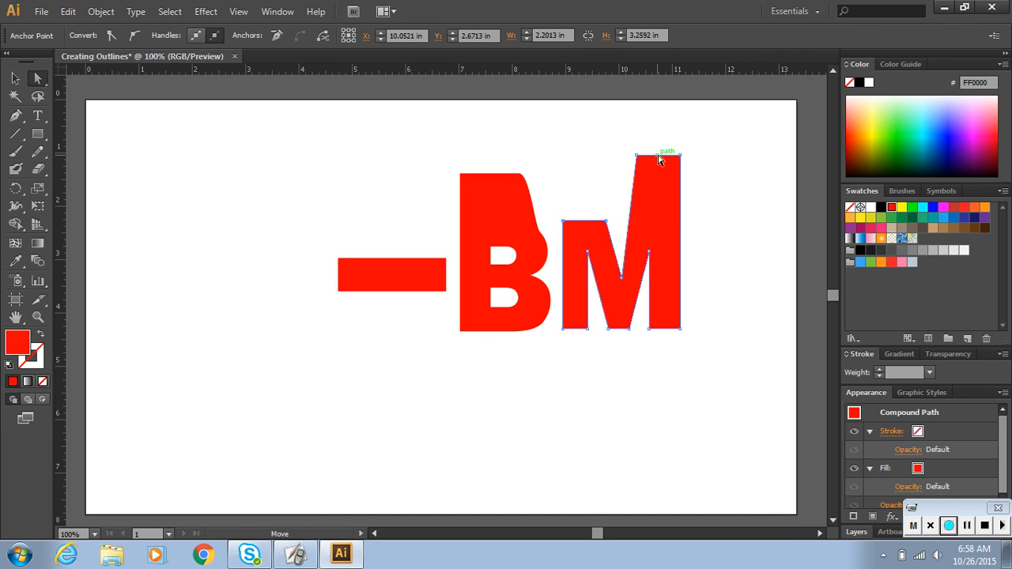
click(744, 221)
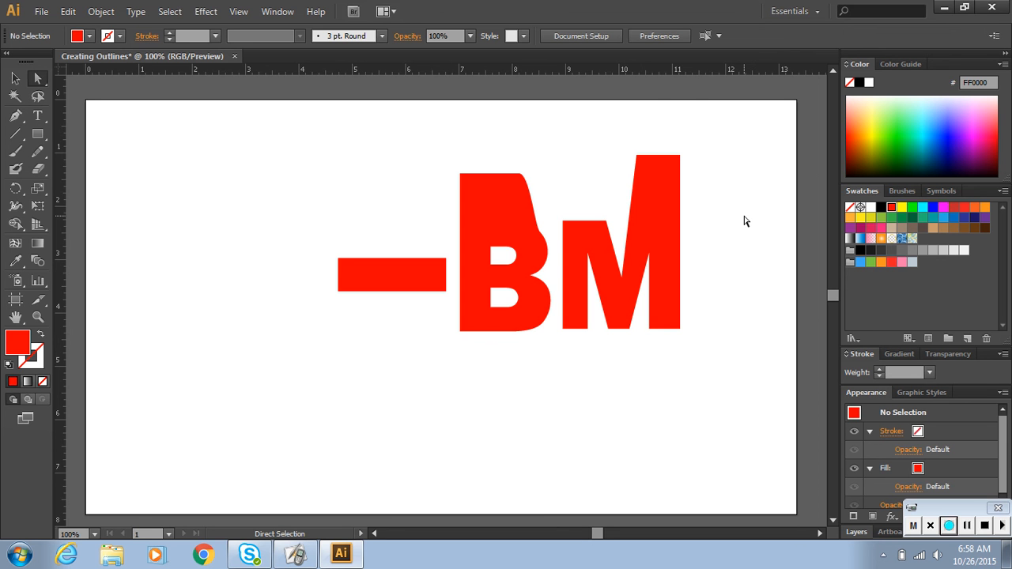
click(664, 175)
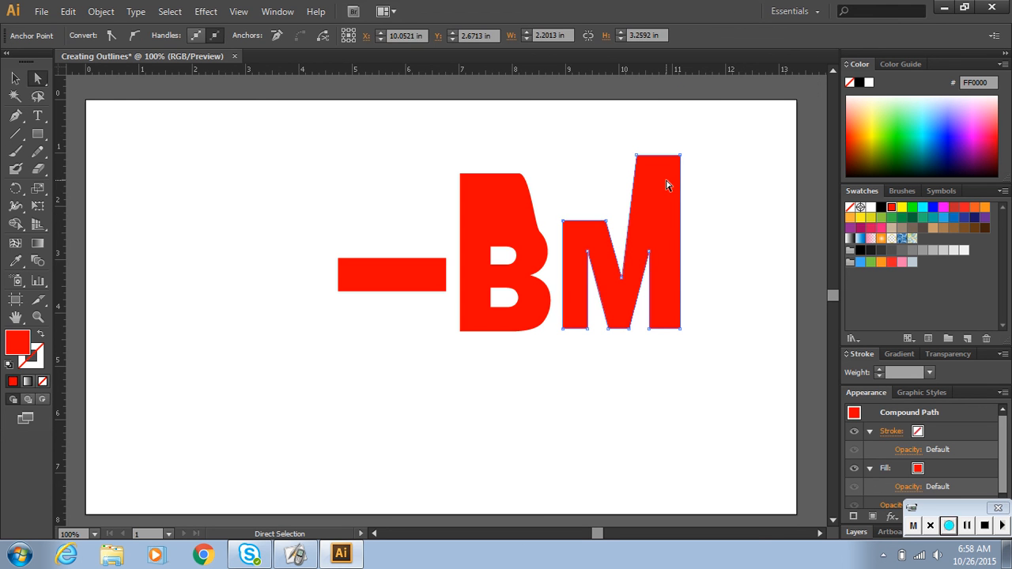
drag(668, 156, 665, 217)
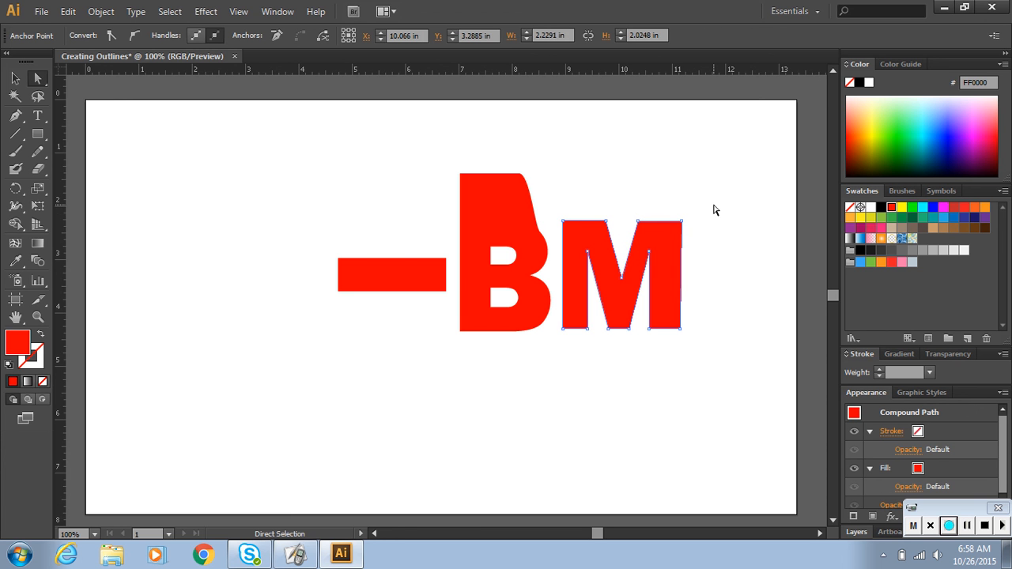
Undo the stretching of the M's right leg and clear the selection.
key(ctrl+z)
key(ctrl+z)
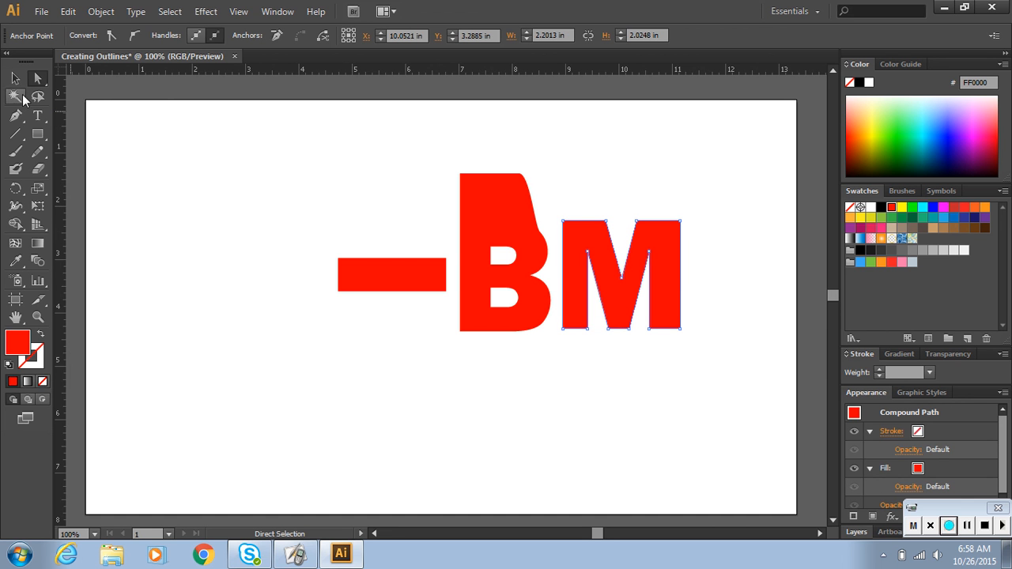
key(v)
click(310, 146)
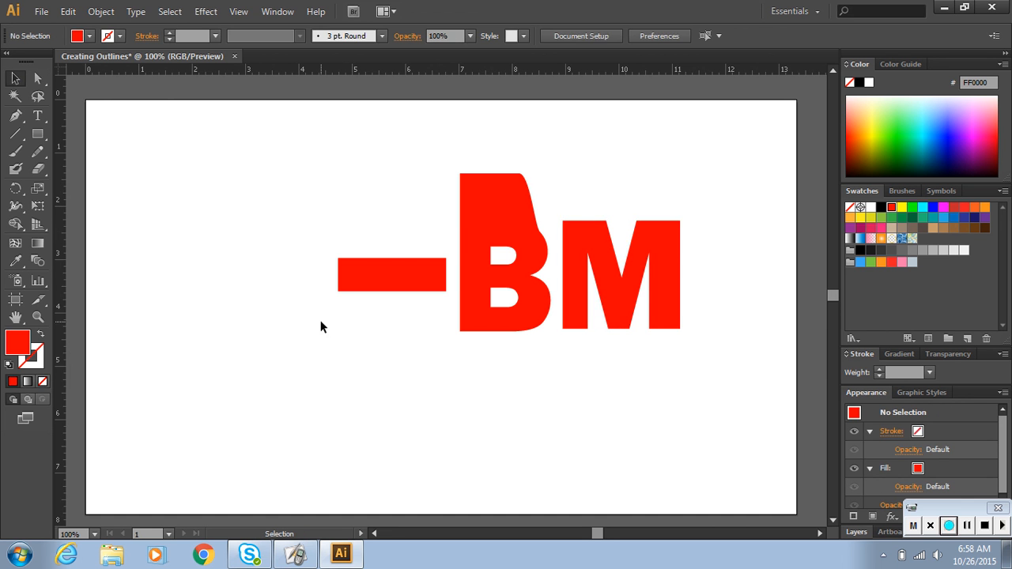
Raise the upper-left anchor point of the horizontal I straight up to about Y 1.72 in with Direct Selection, and return to the Selection tool.
click(36, 84)
click(340, 261)
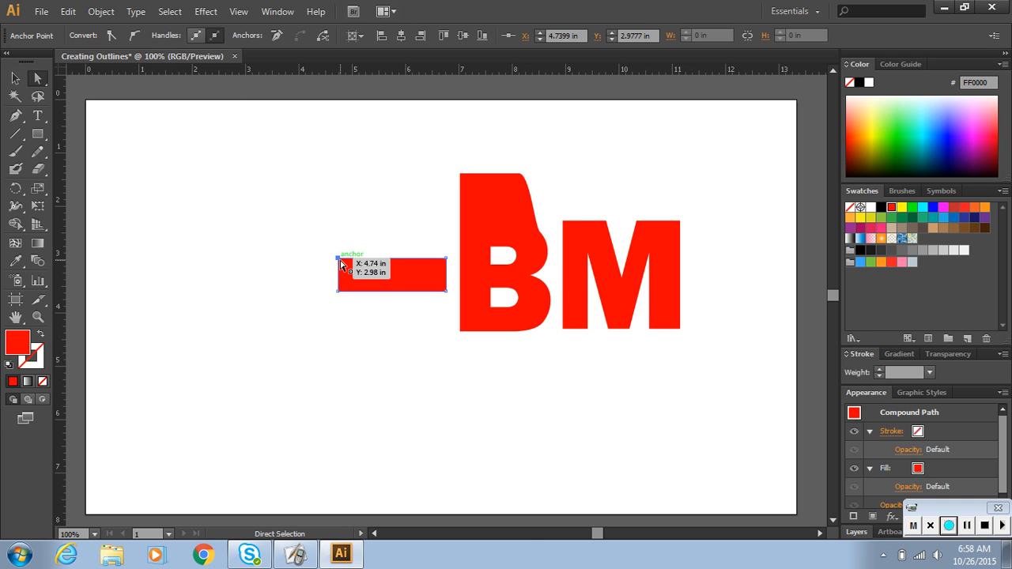
drag(340, 262, 338, 192)
click(15, 77)
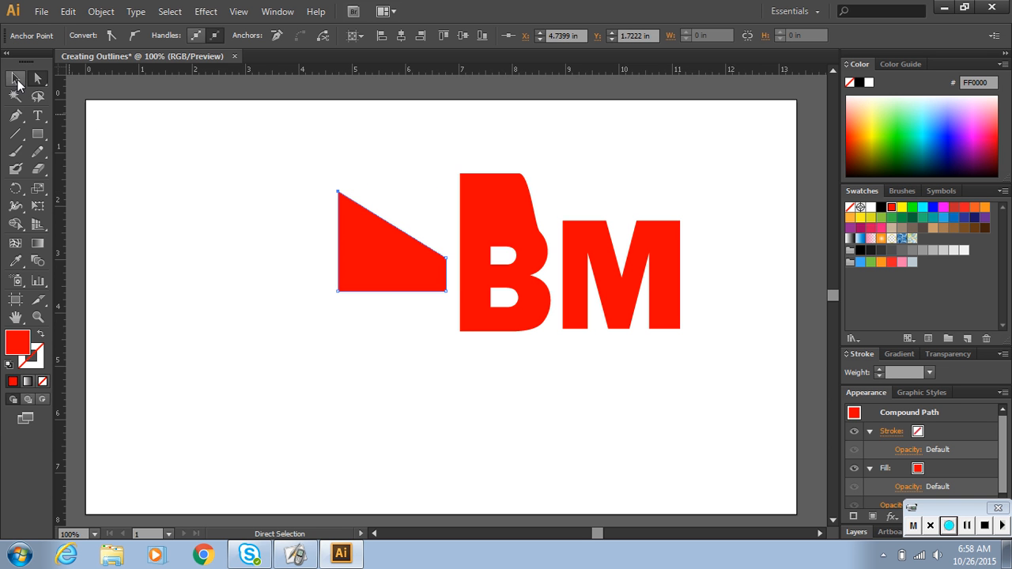